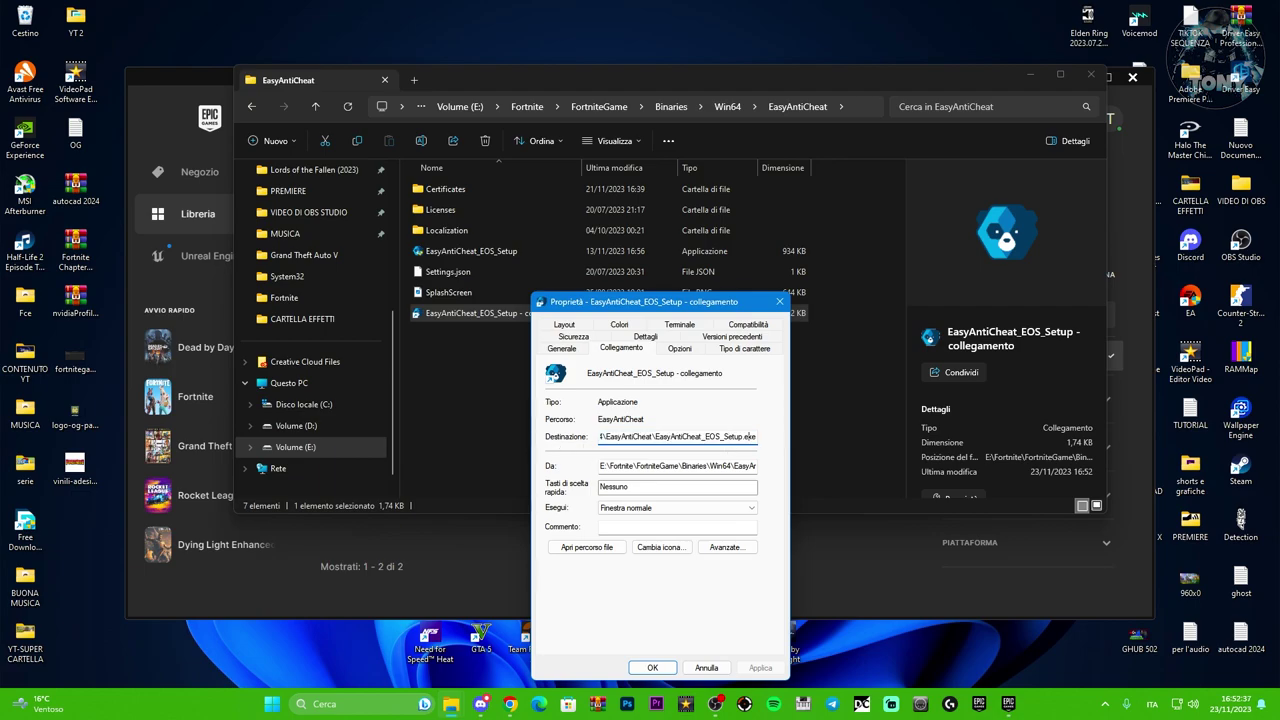
Step: Append the "repair" argument to the target of the EasyAntiCheat_EOS_Setup shortcut and save its properties
key(shift+Left)
key(shift+Left)
key(shift+Left)
click(759, 445)
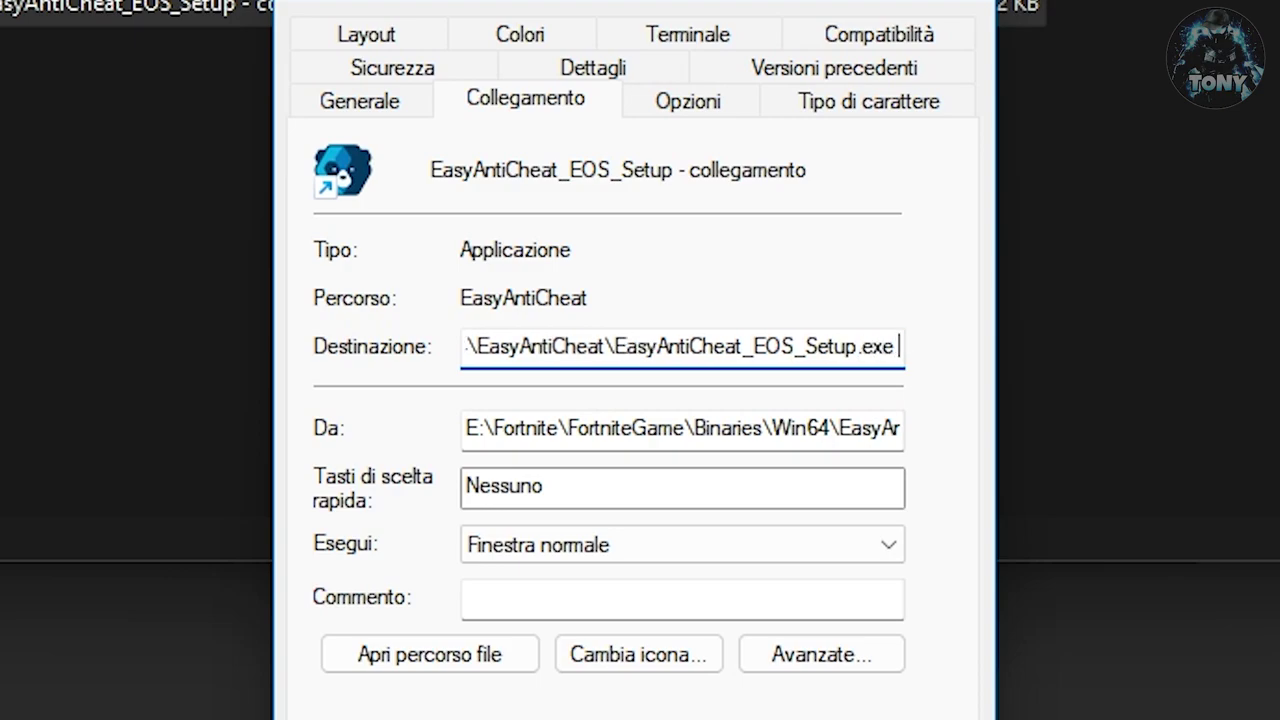
text(r)
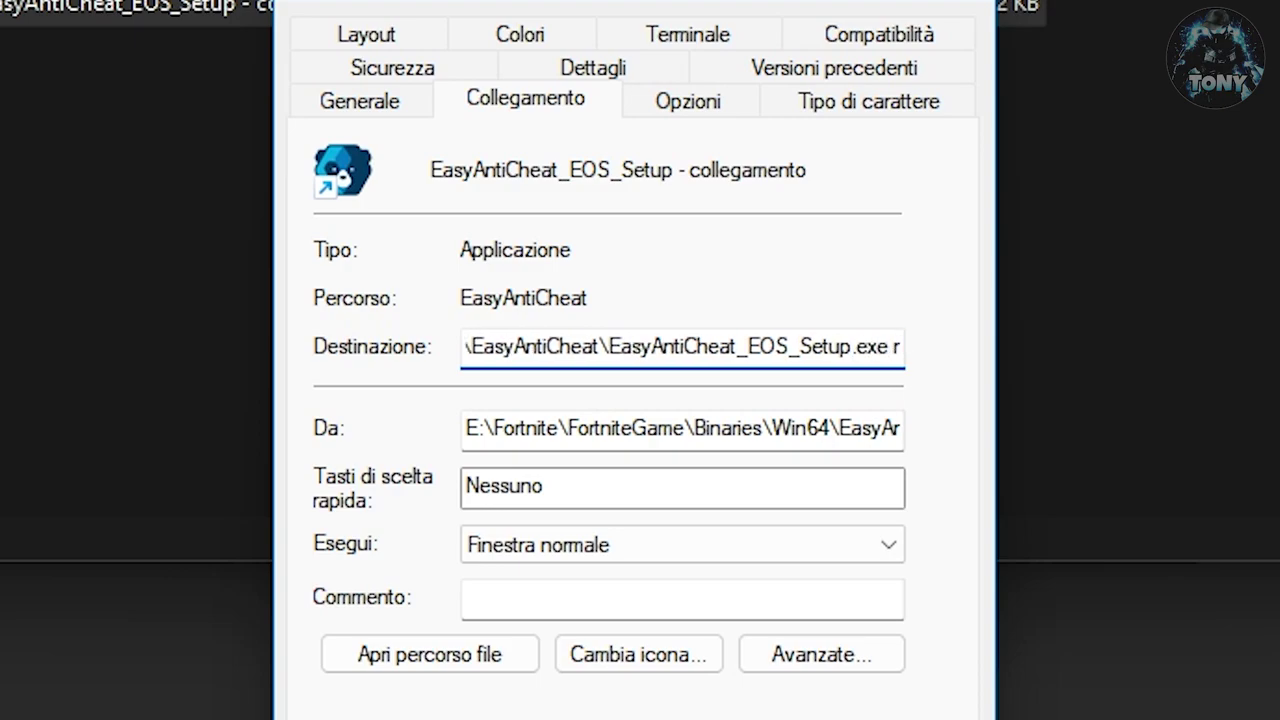
text(epai)
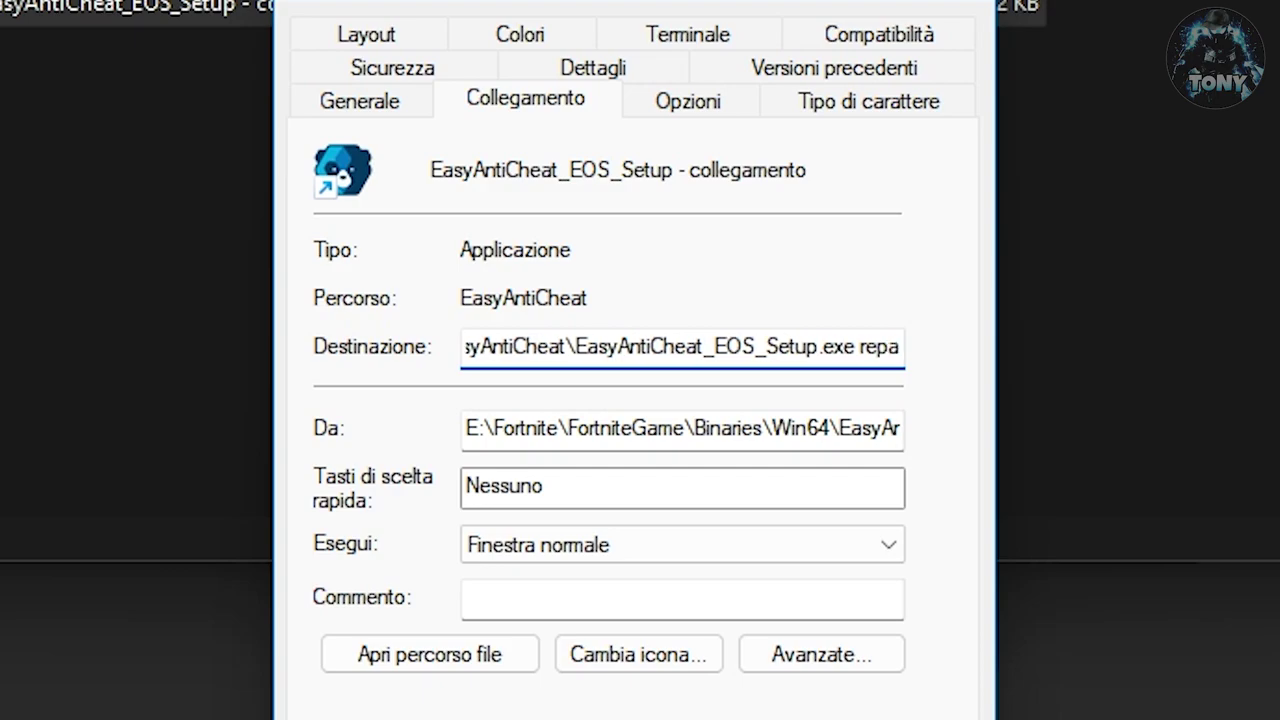
text(r)
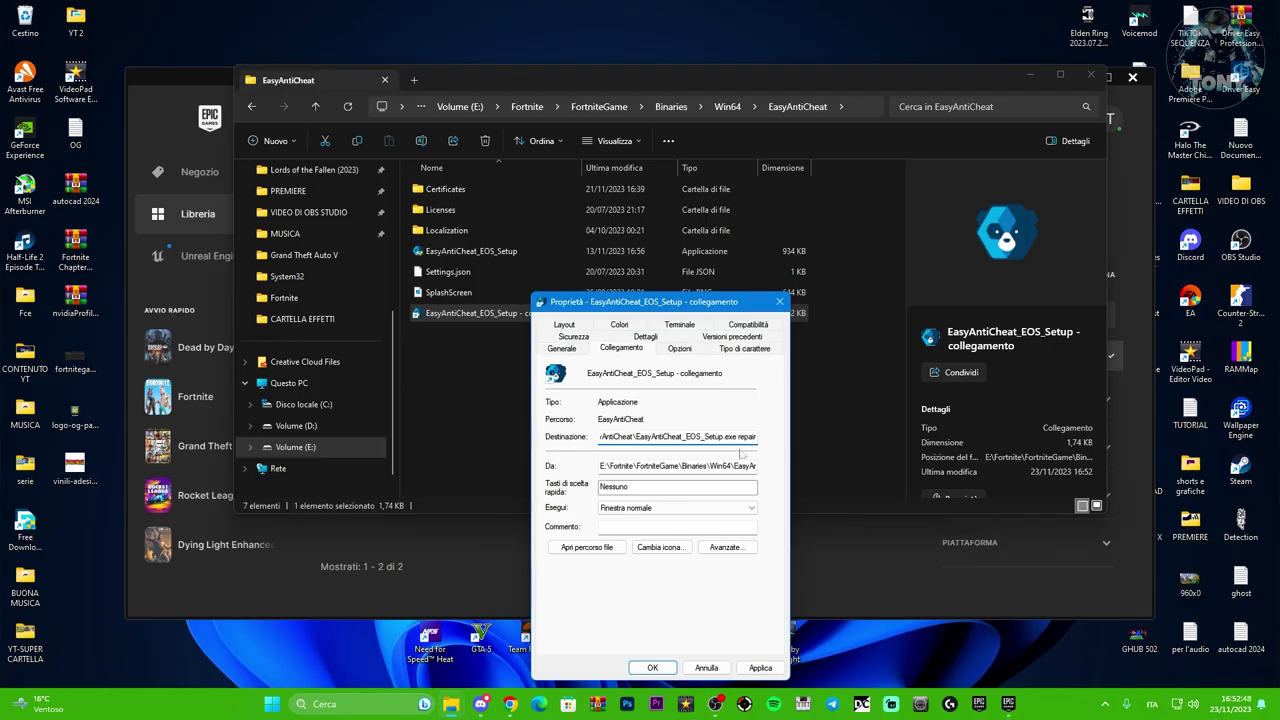
click(760, 667)
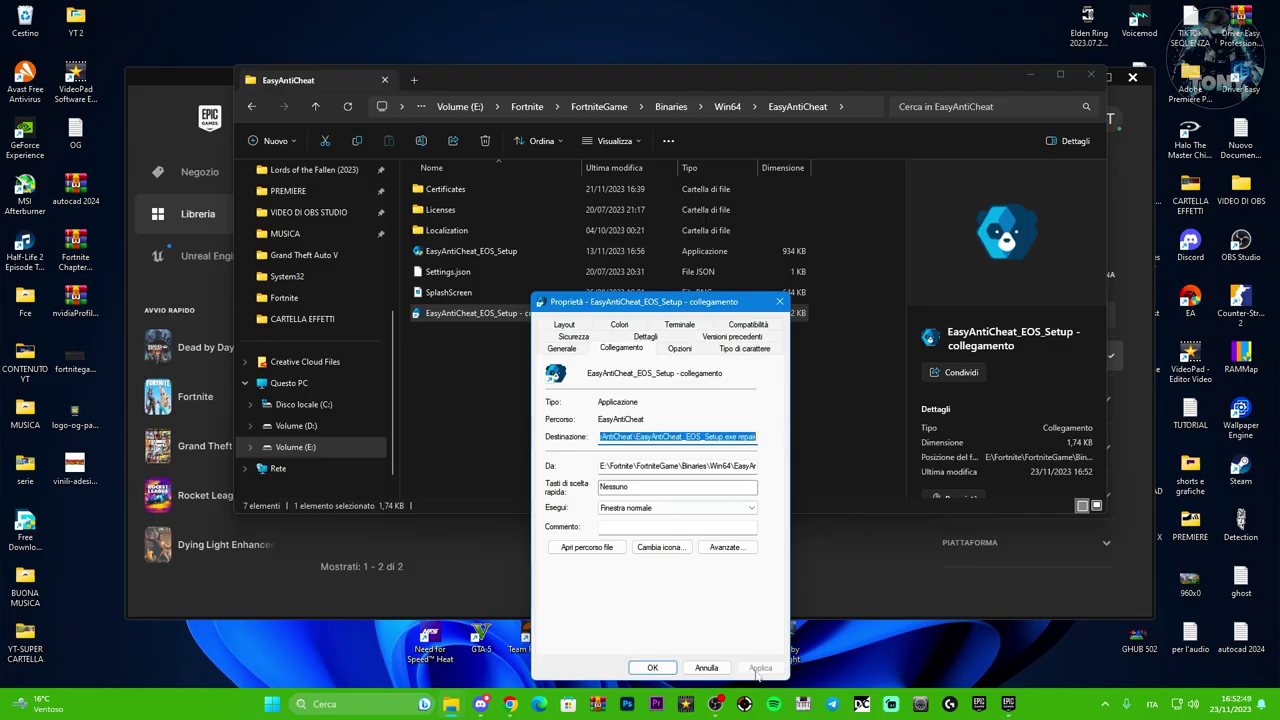
click(652, 668)
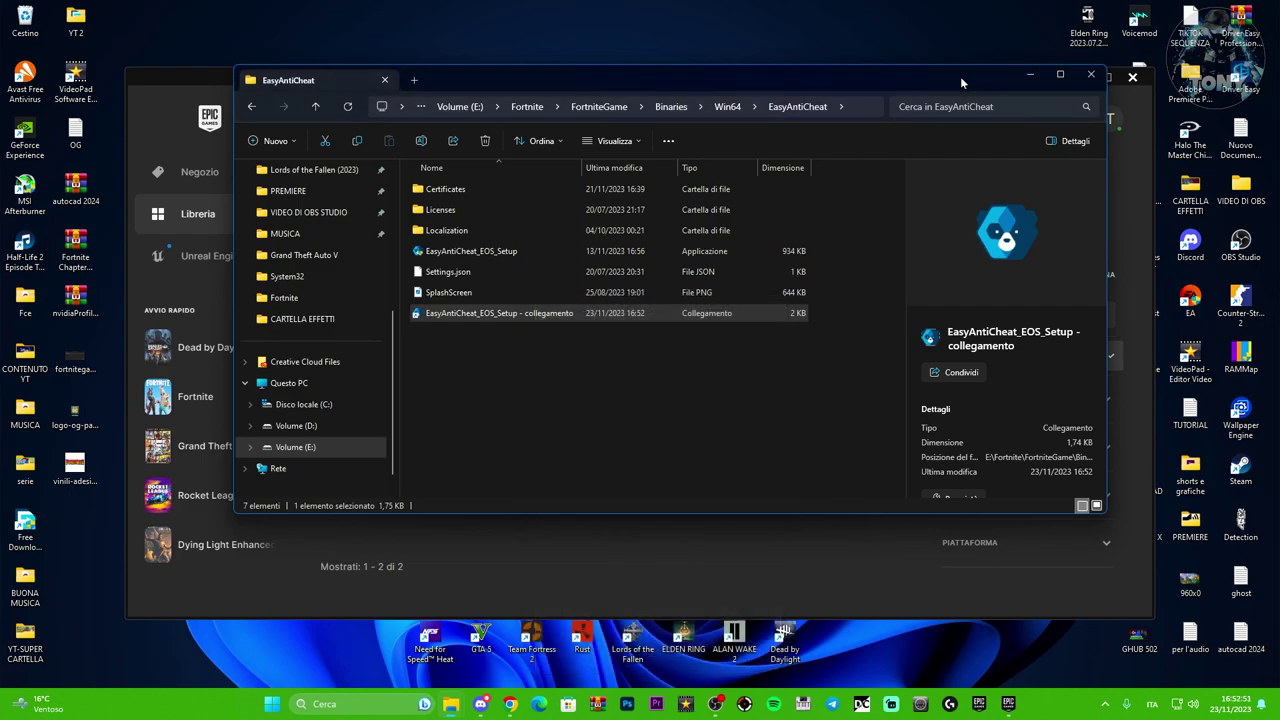
Step: Fully quit and restart the Epic Games Launcher, including its background process, and open its game library
drag(961, 76, 870, 104)
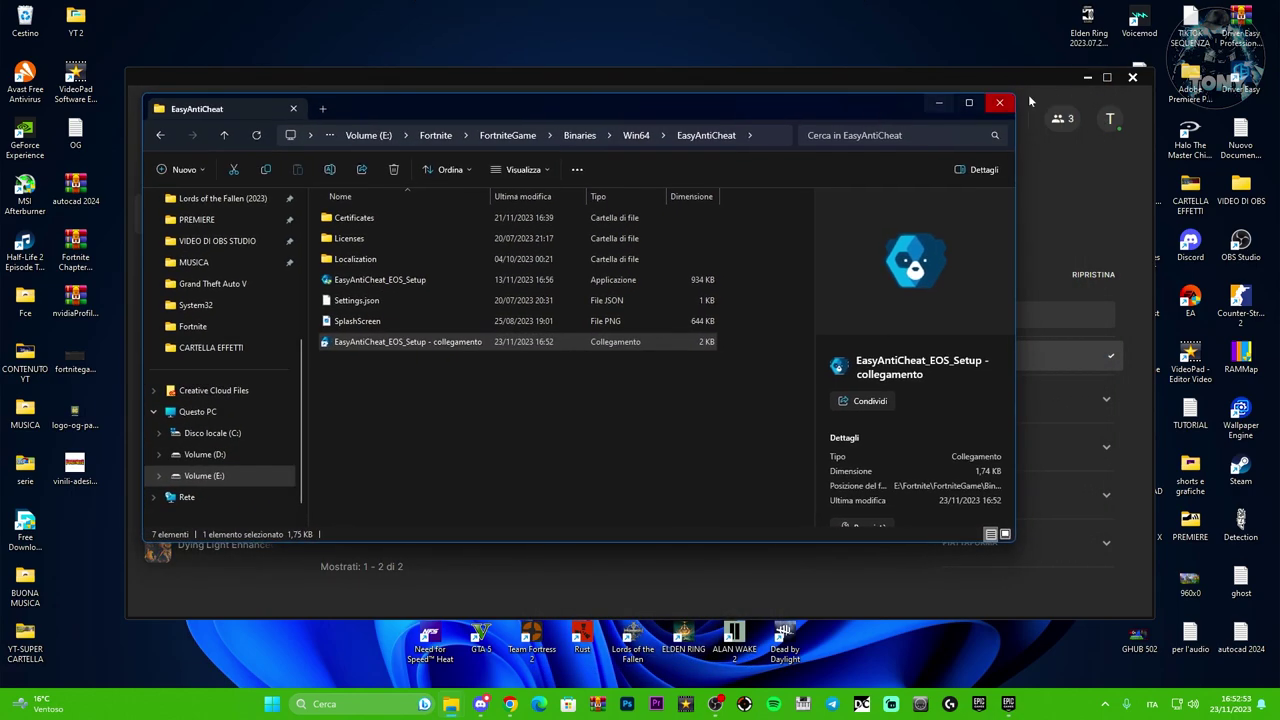
click(999, 102)
click(1133, 78)
click(1105, 704)
right_click(1133, 637)
click(1158, 622)
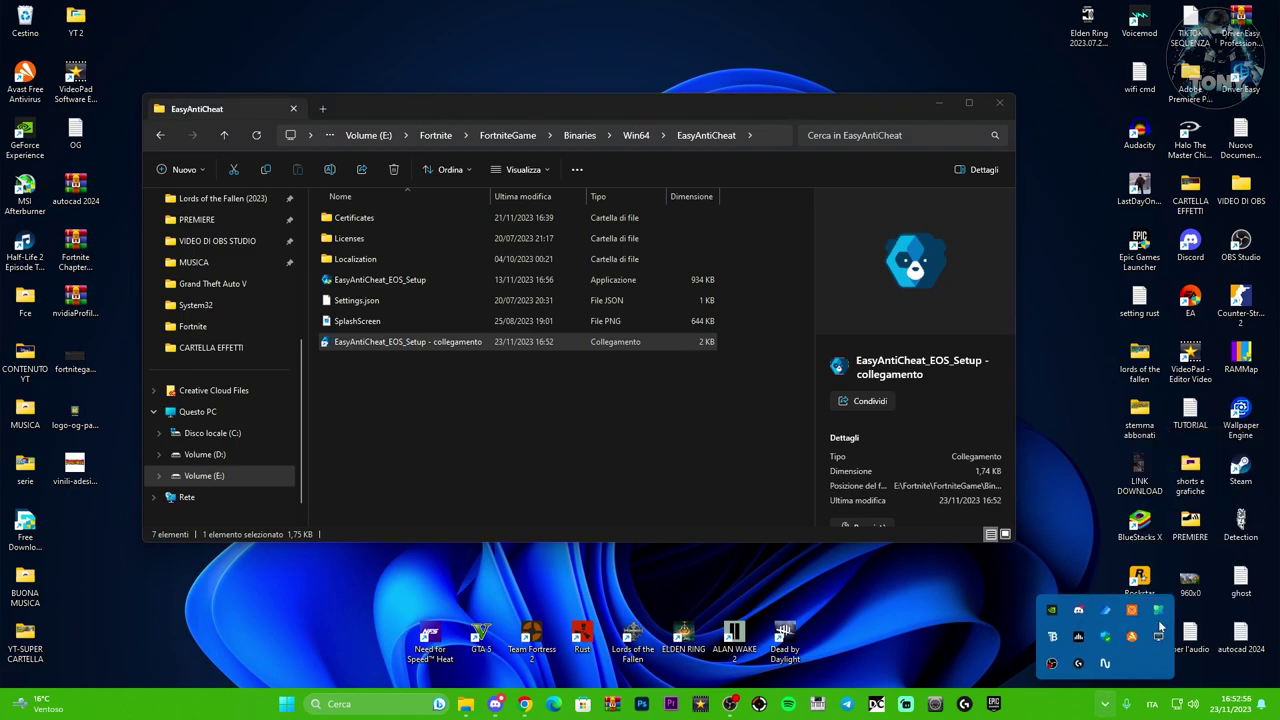
click(981, 619)
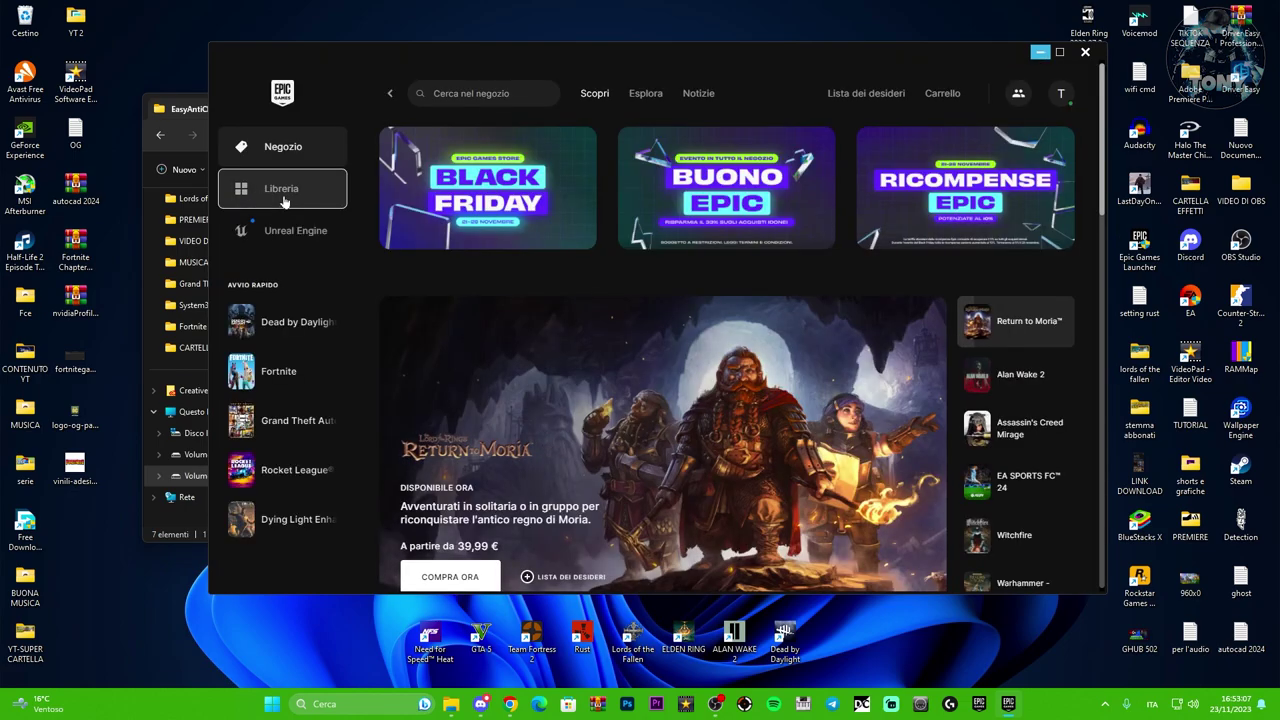
click(285, 192)
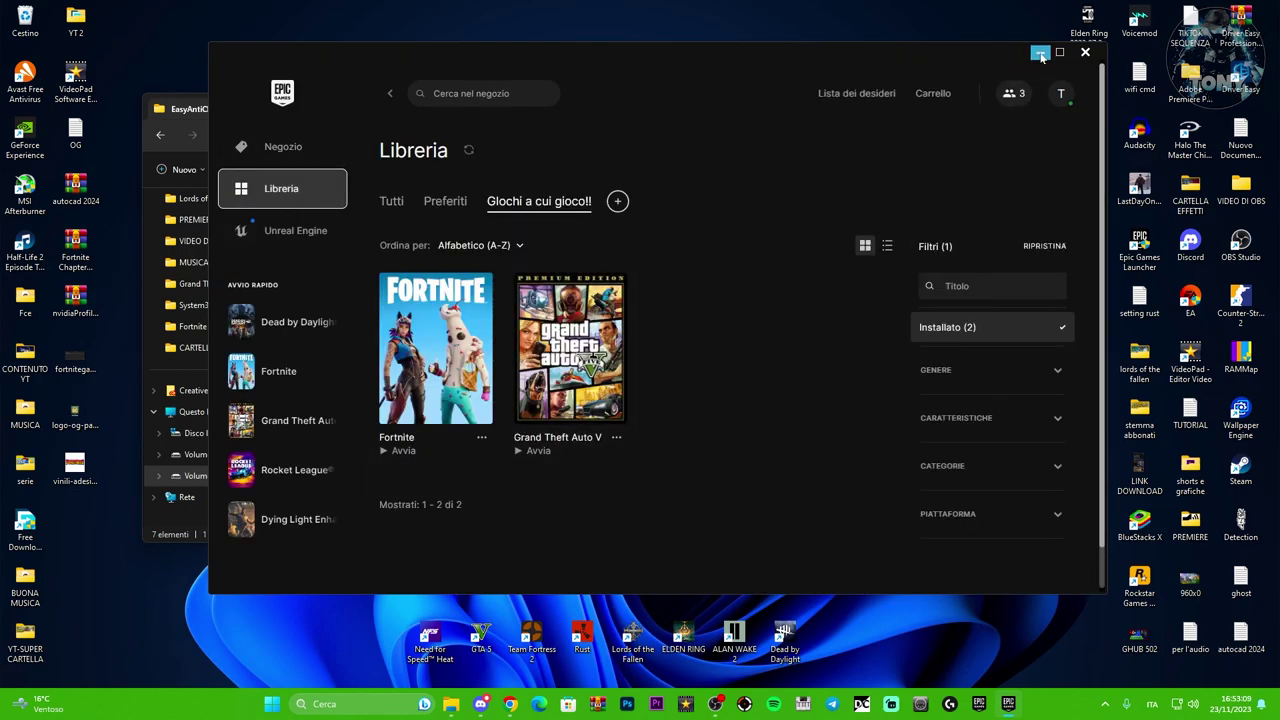
Step: Minimise the launcher and select the EasyAntiCheat_EOS_Setup shortcut in the EasyAntiCheat folder
click(1039, 57)
drag(563, 112, 583, 94)
click(511, 331)
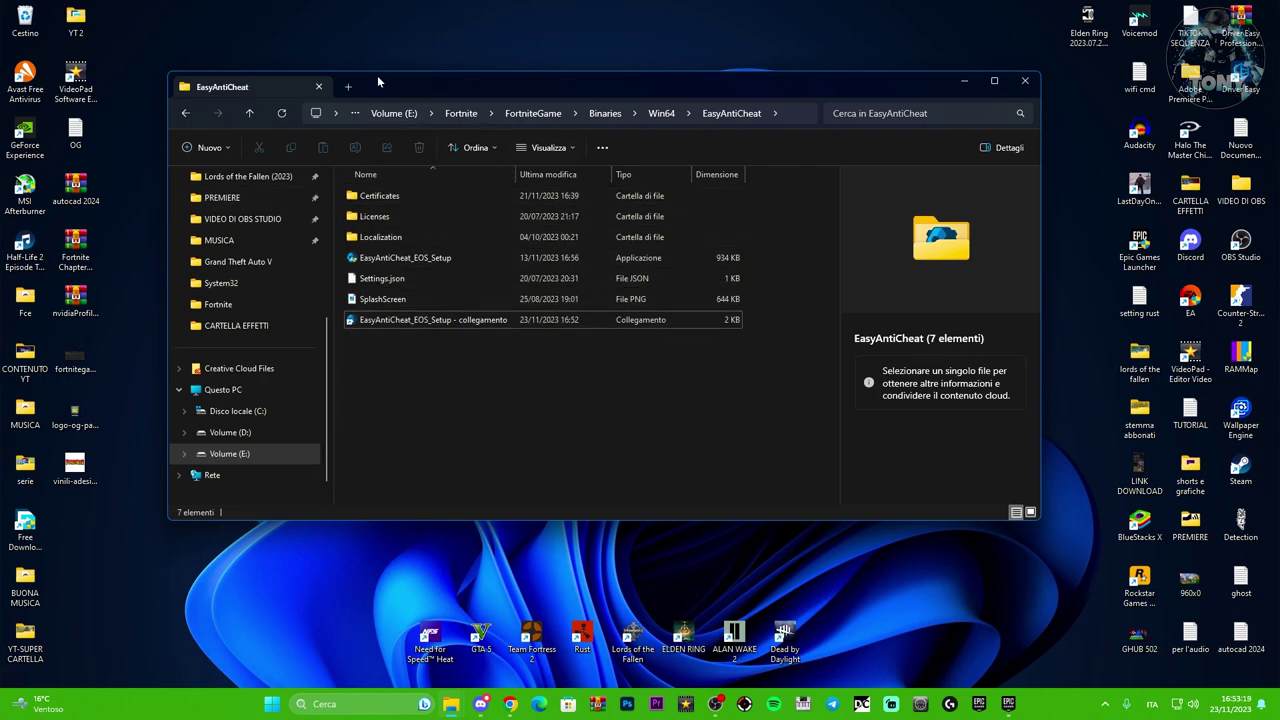
click(512, 322)
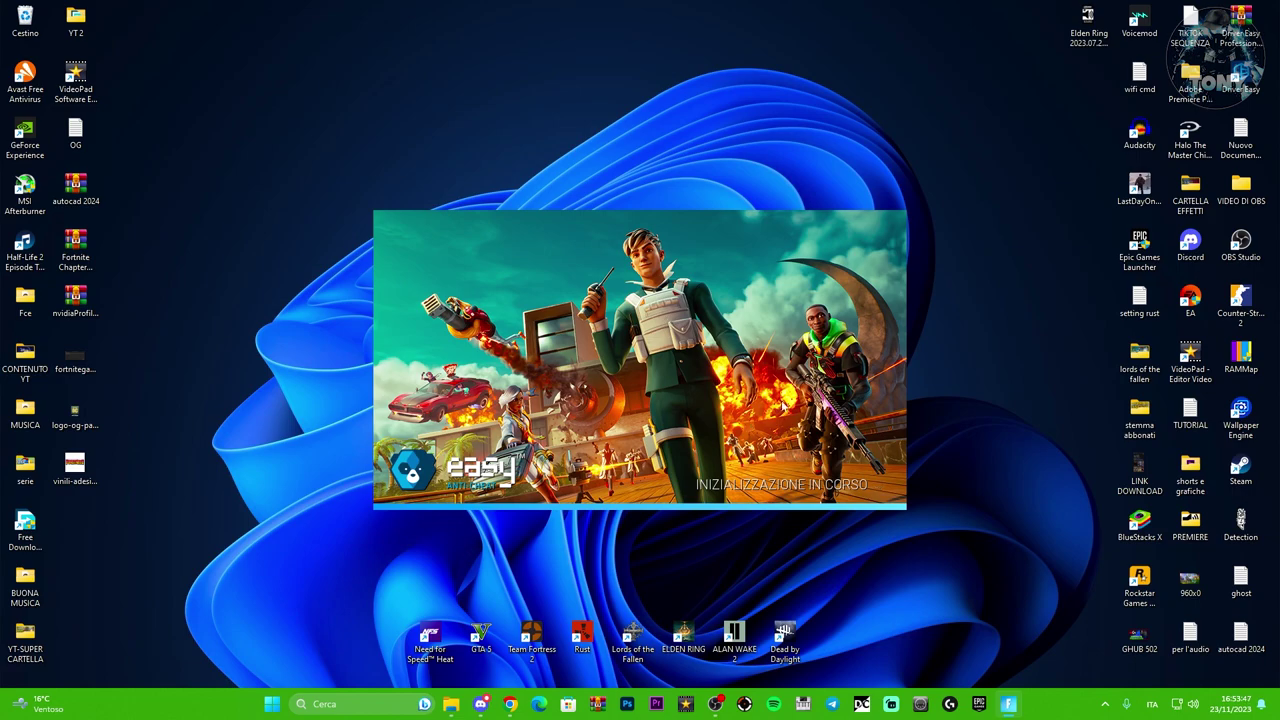
right_click(271, 704)
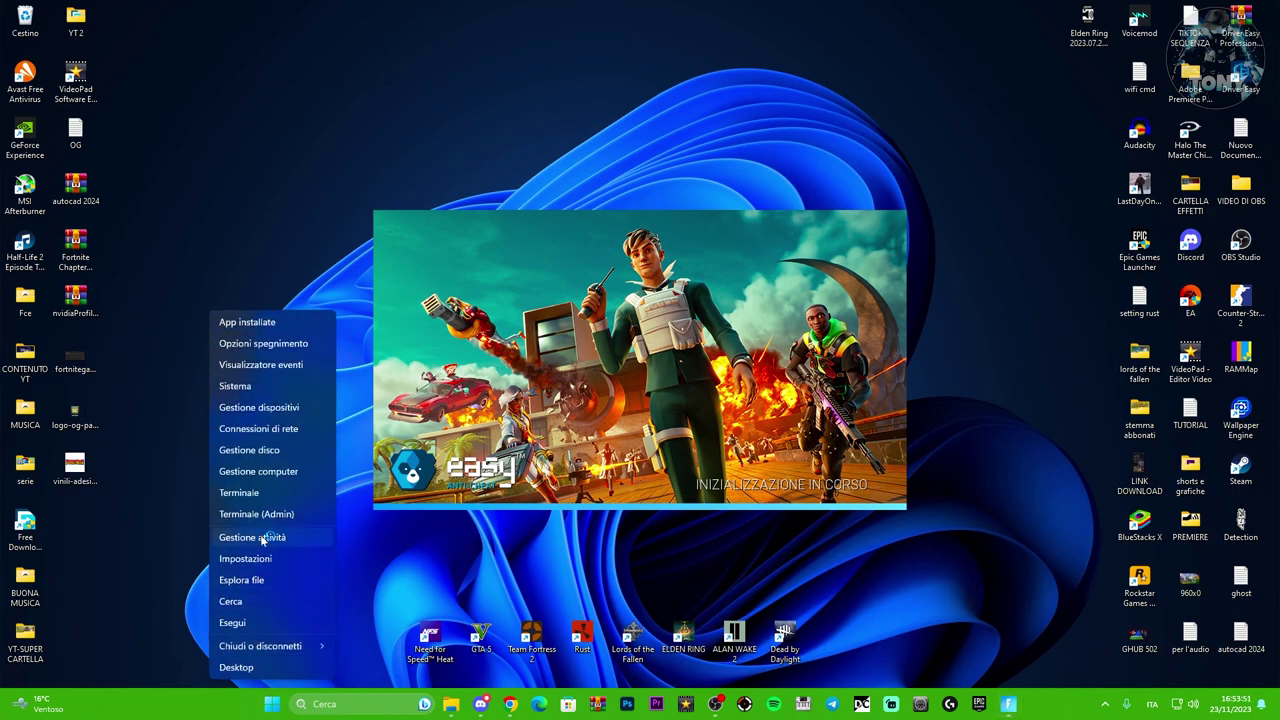
click(388, 543)
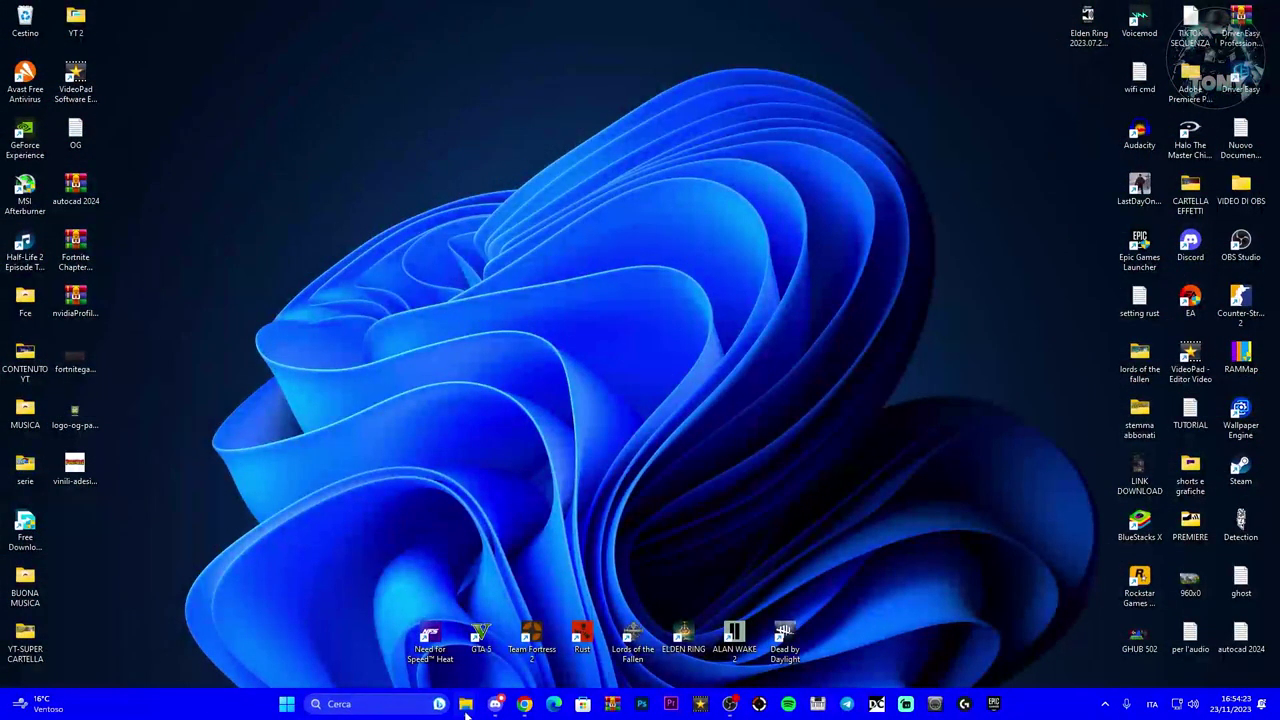
Step: Switch to File Explorer and open the EasyAntiCheat_Kamu folder inside Fortnite's Win64 folder
mouse_move(466, 710)
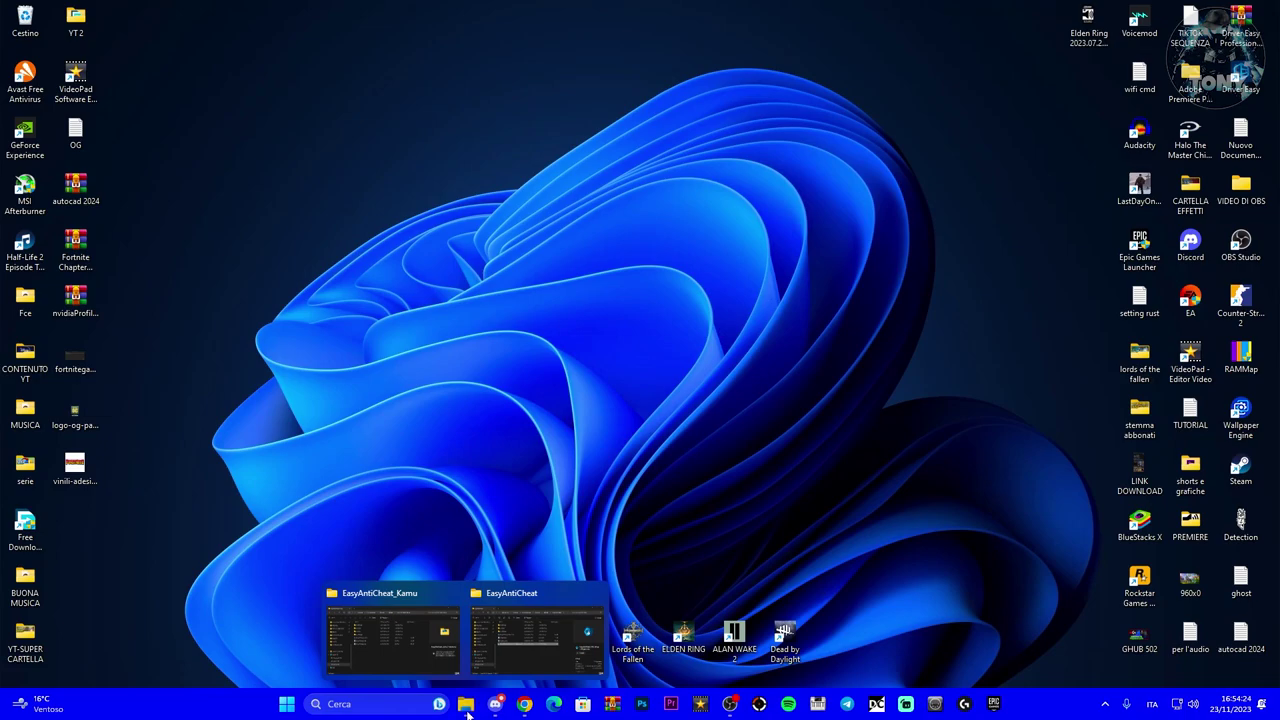
click(550, 648)
click(185, 113)
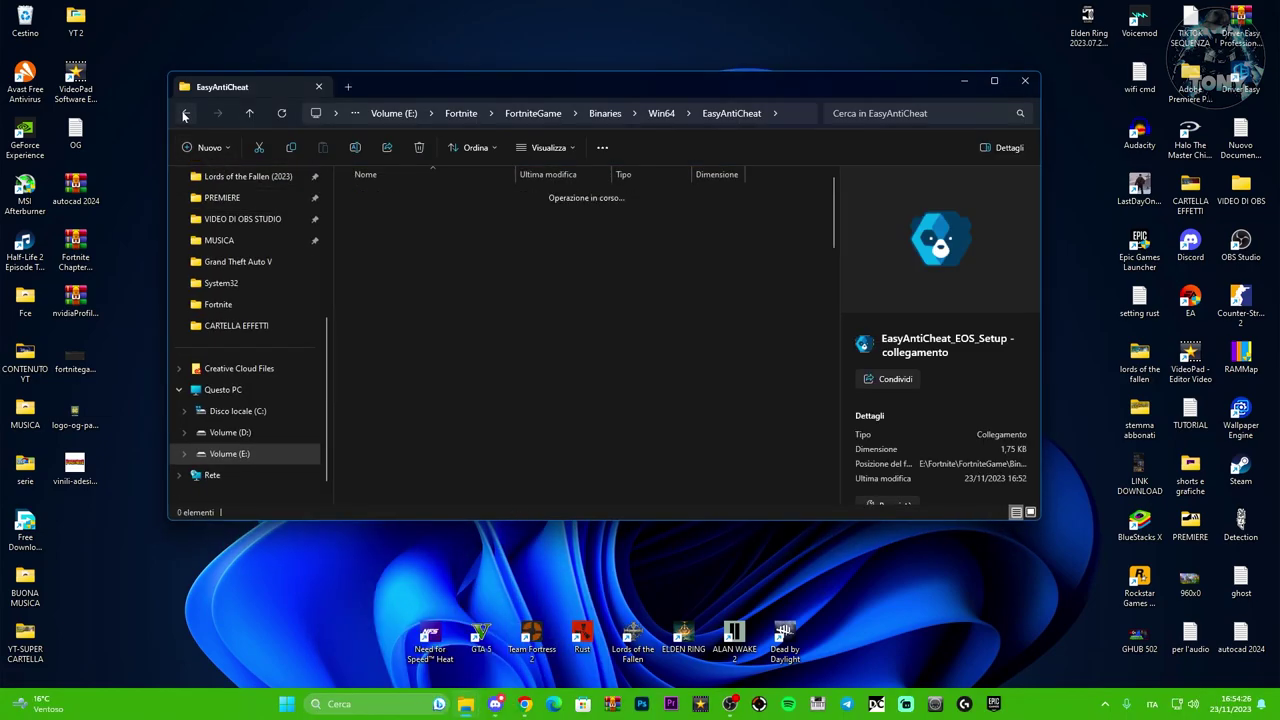
click(459, 260)
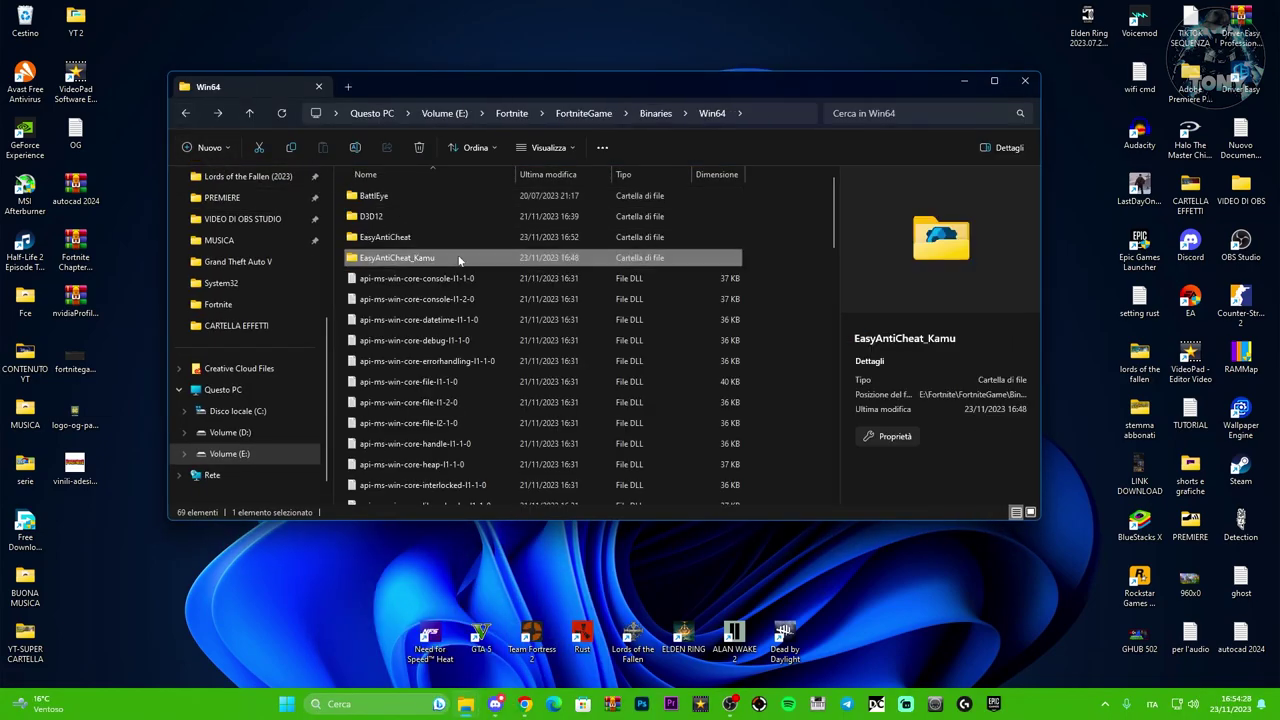
double_click(464, 258)
Step: Launch EasyAntiCheat_Setup from the EasyAntiCheat_Kamu folder and move its setup window higher on the screen
click(440, 280)
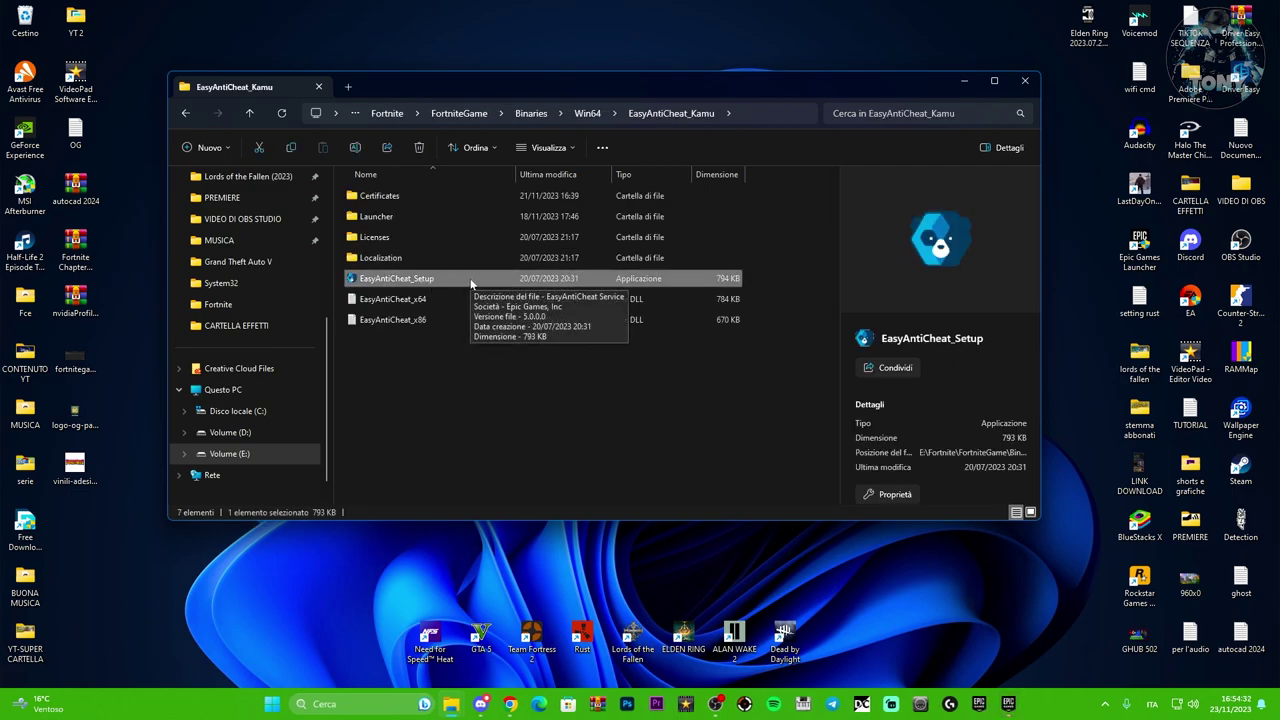
right_click(470, 280)
click(517, 366)
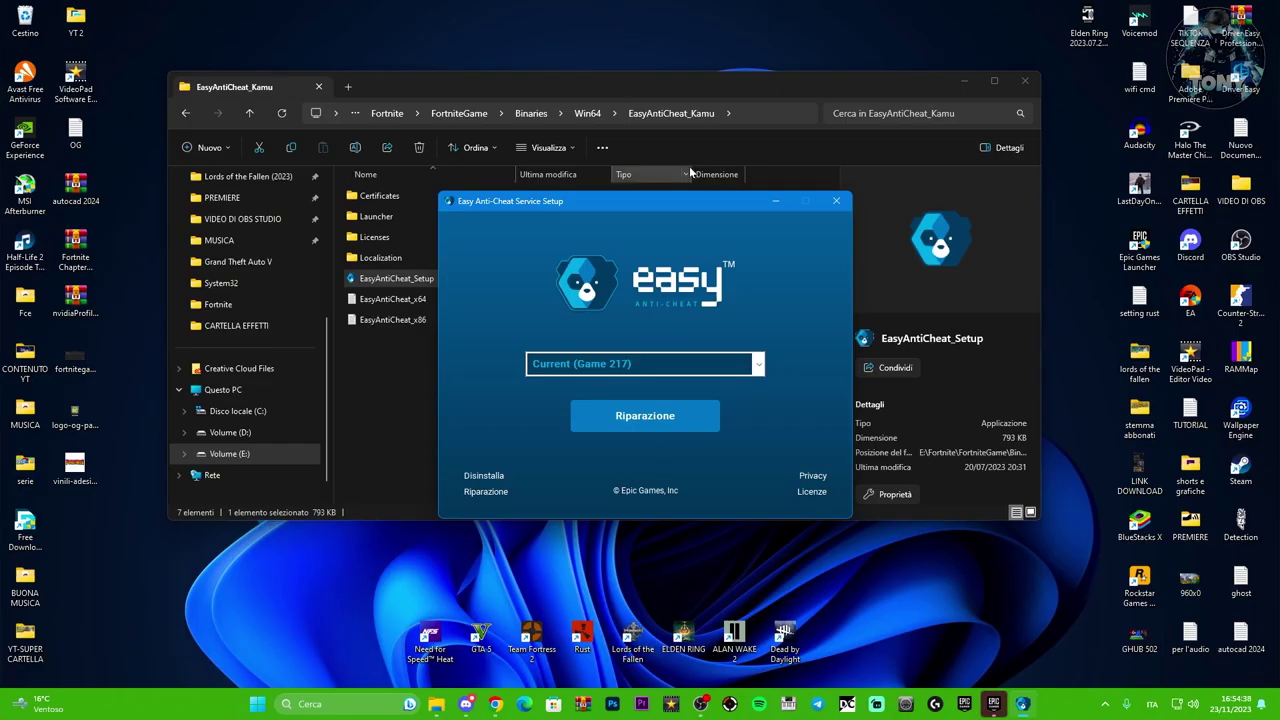
drag(690, 200, 704, 143)
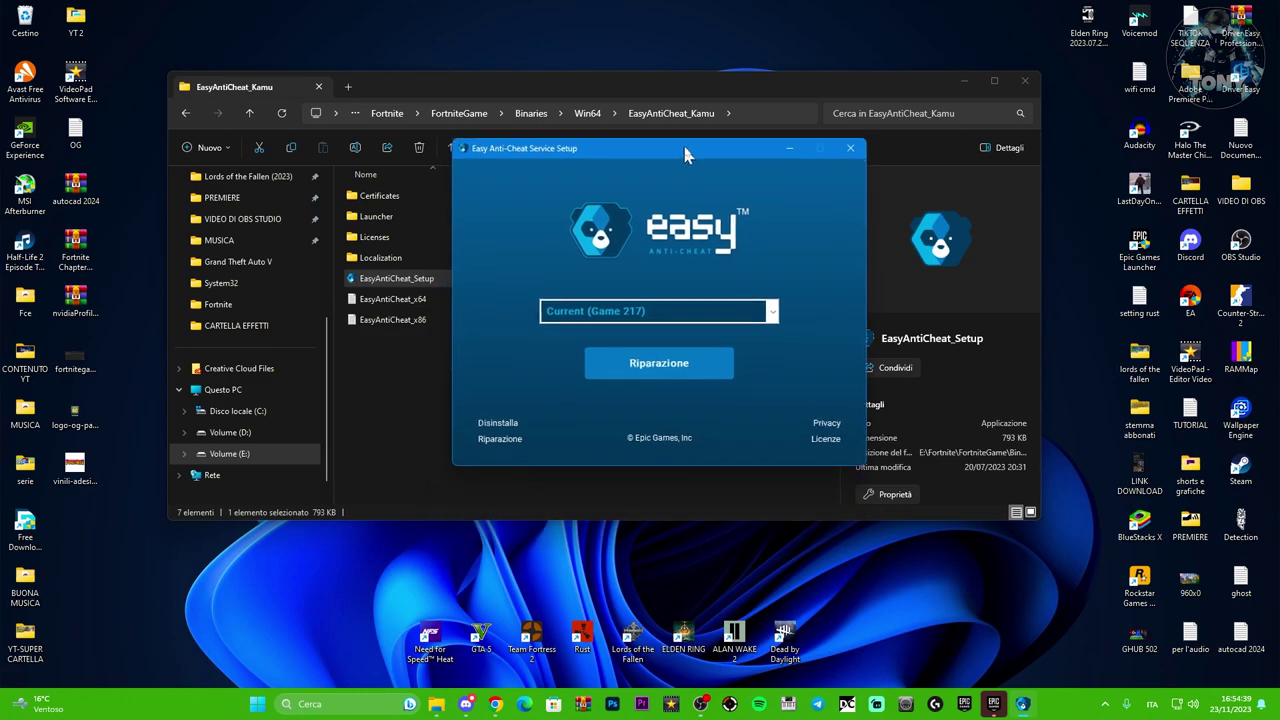
Step: Reinstall the Easy Anti-Cheat service for Current (Game 217) by uninstalling and installing it, and request its repair
click(500, 419)
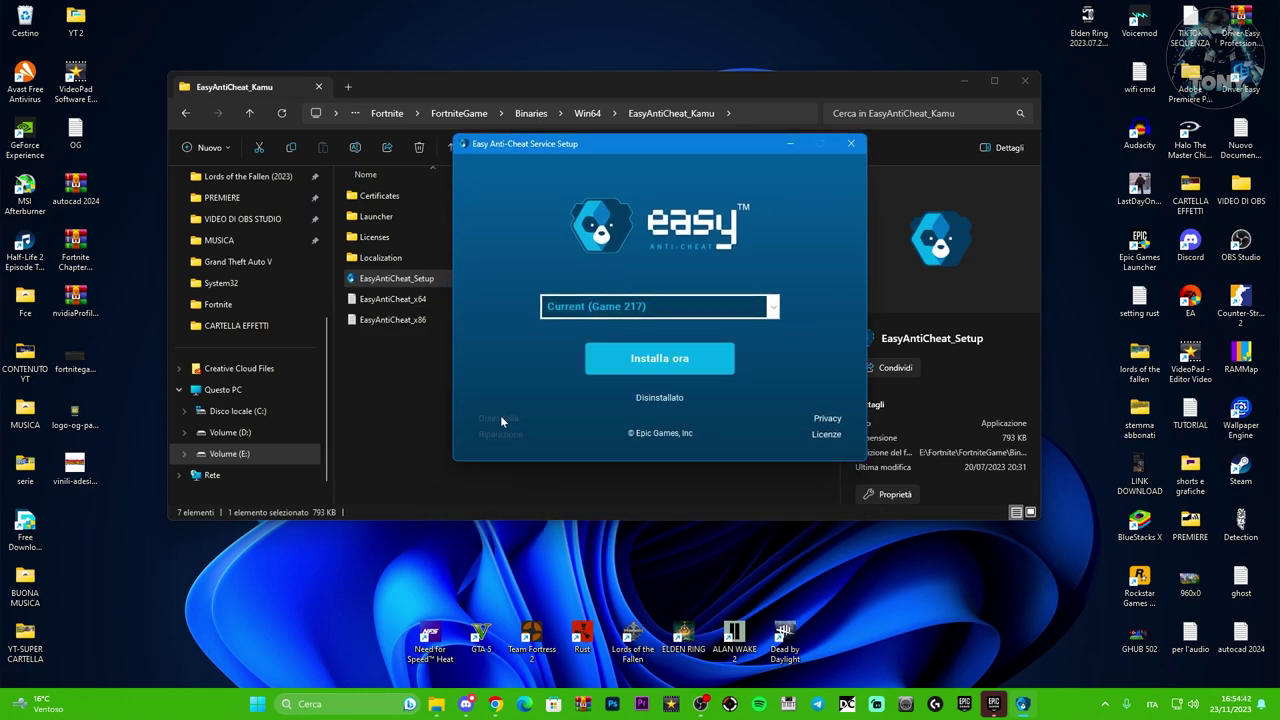
click(650, 362)
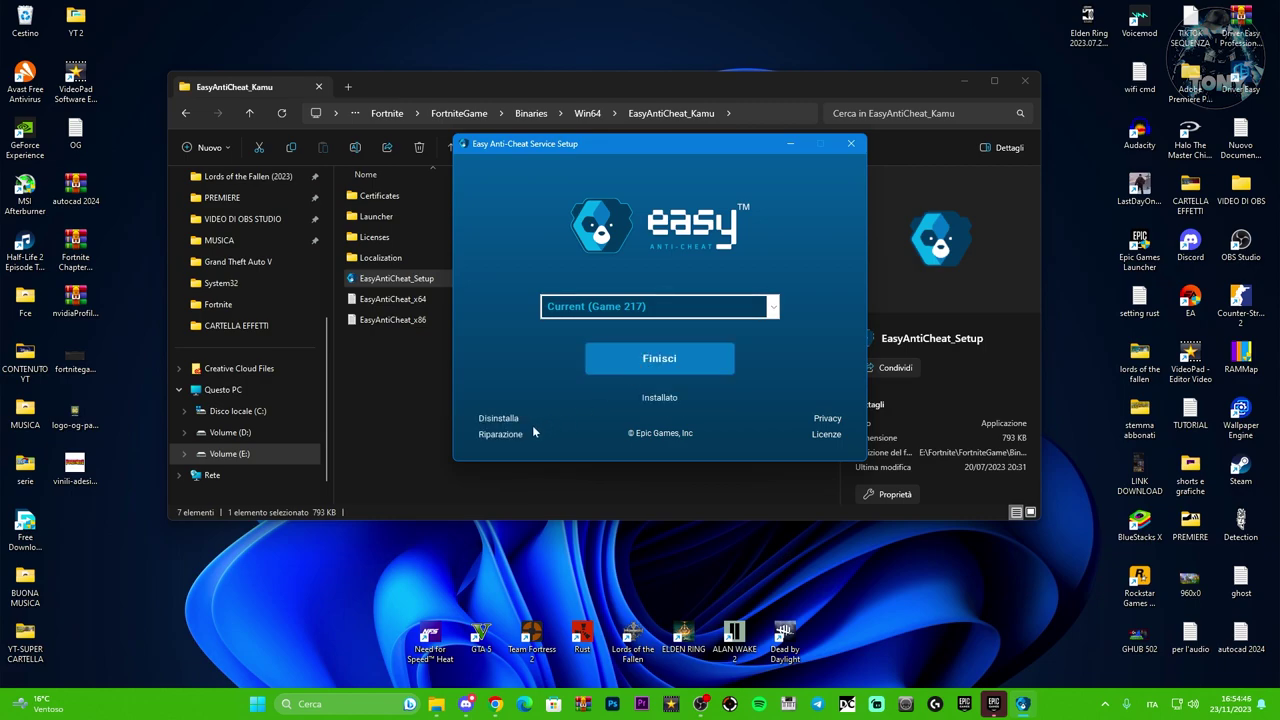
click(502, 435)
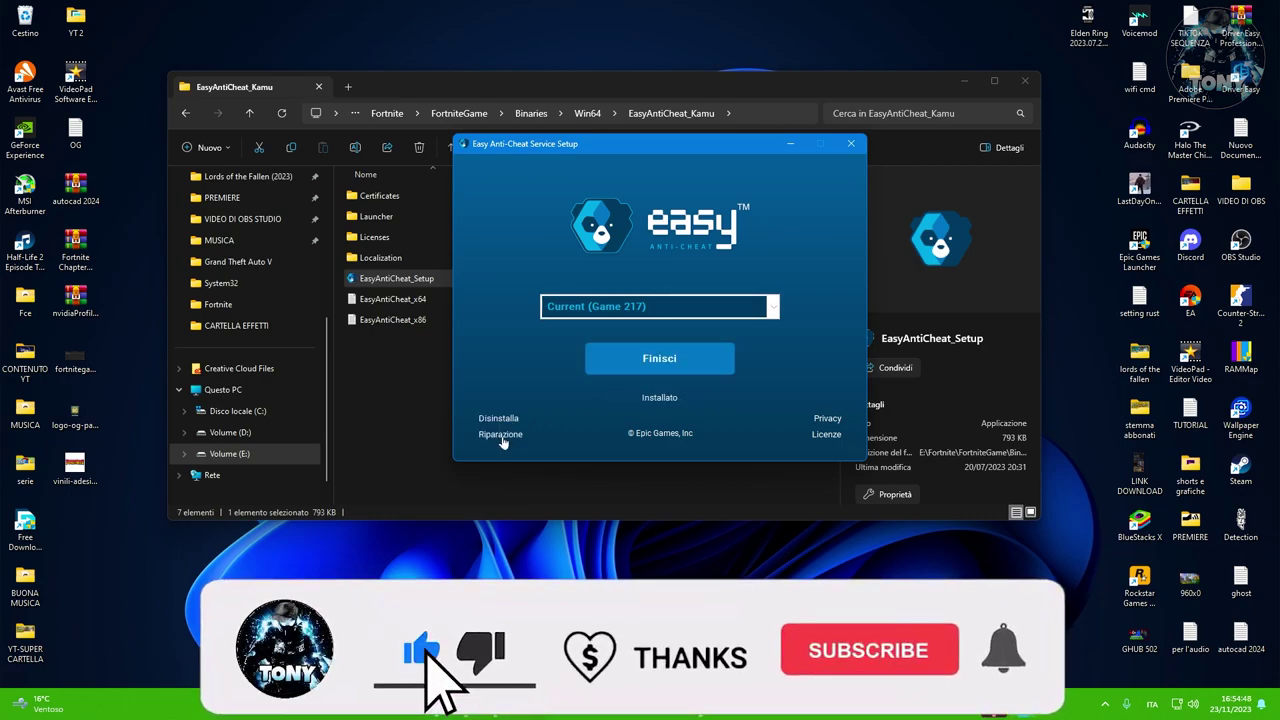
Step: Uninstall the Easy Anti-Cheat service for Game 154 and try to install it again
click(610, 318)
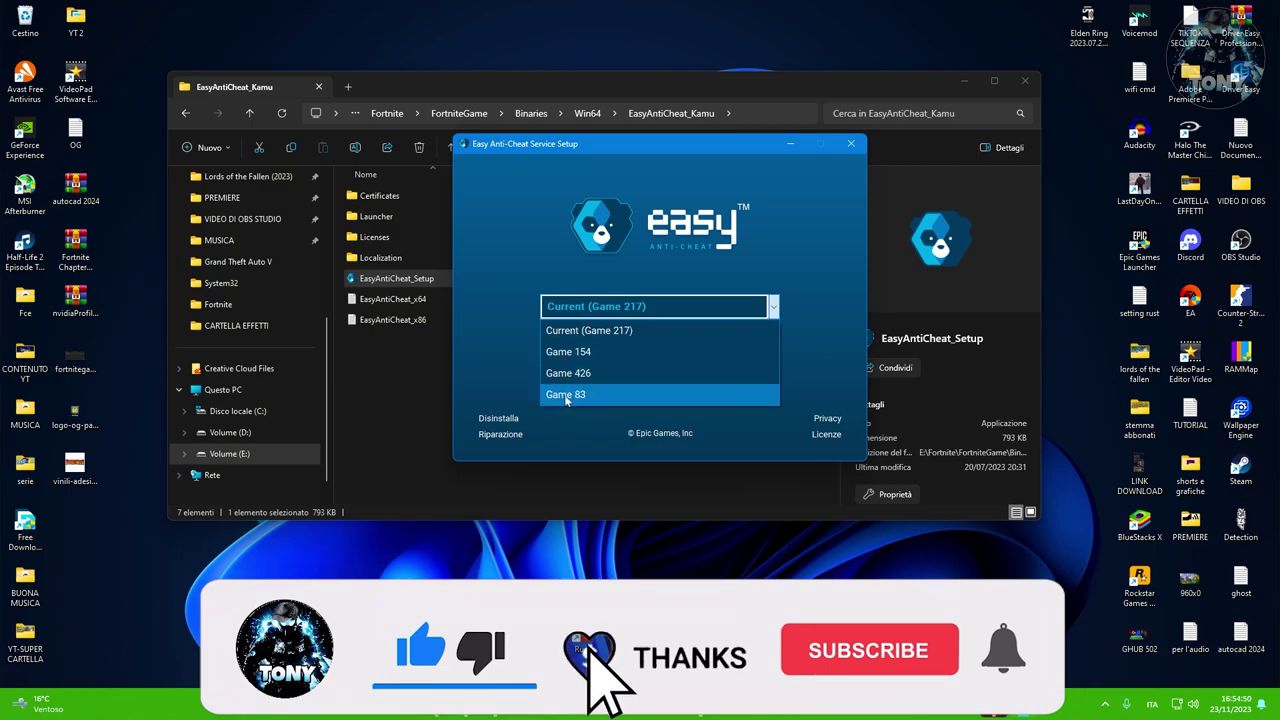
click(572, 352)
click(498, 418)
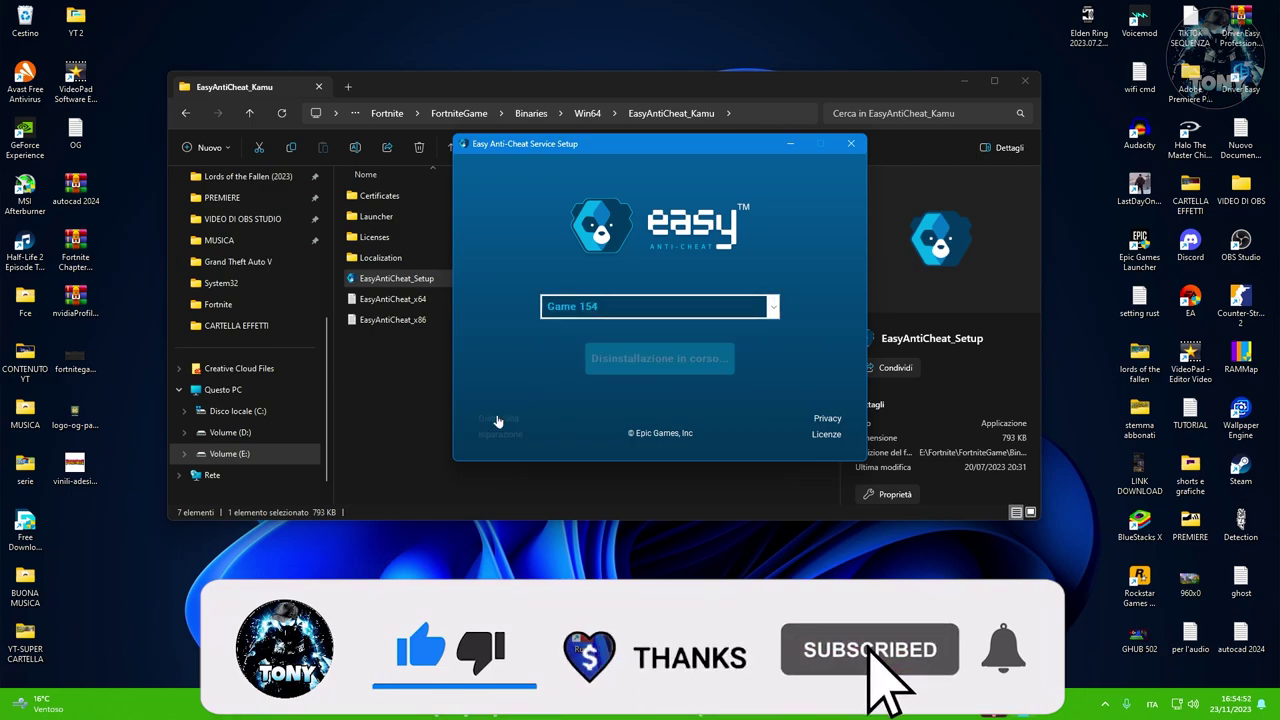
click(667, 356)
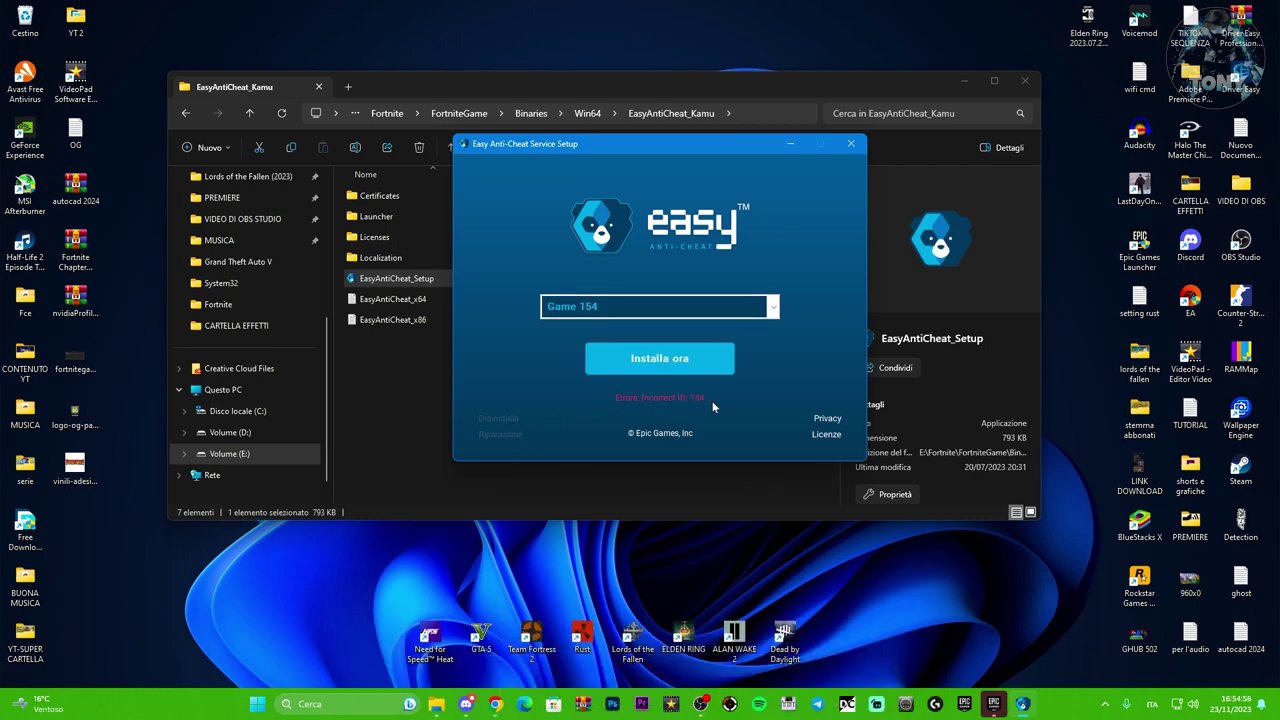
Step: Repair the Easy Anti-Cheat service for Current (Game 217), then finish the setup and close the folder window
click(630, 310)
click(588, 332)
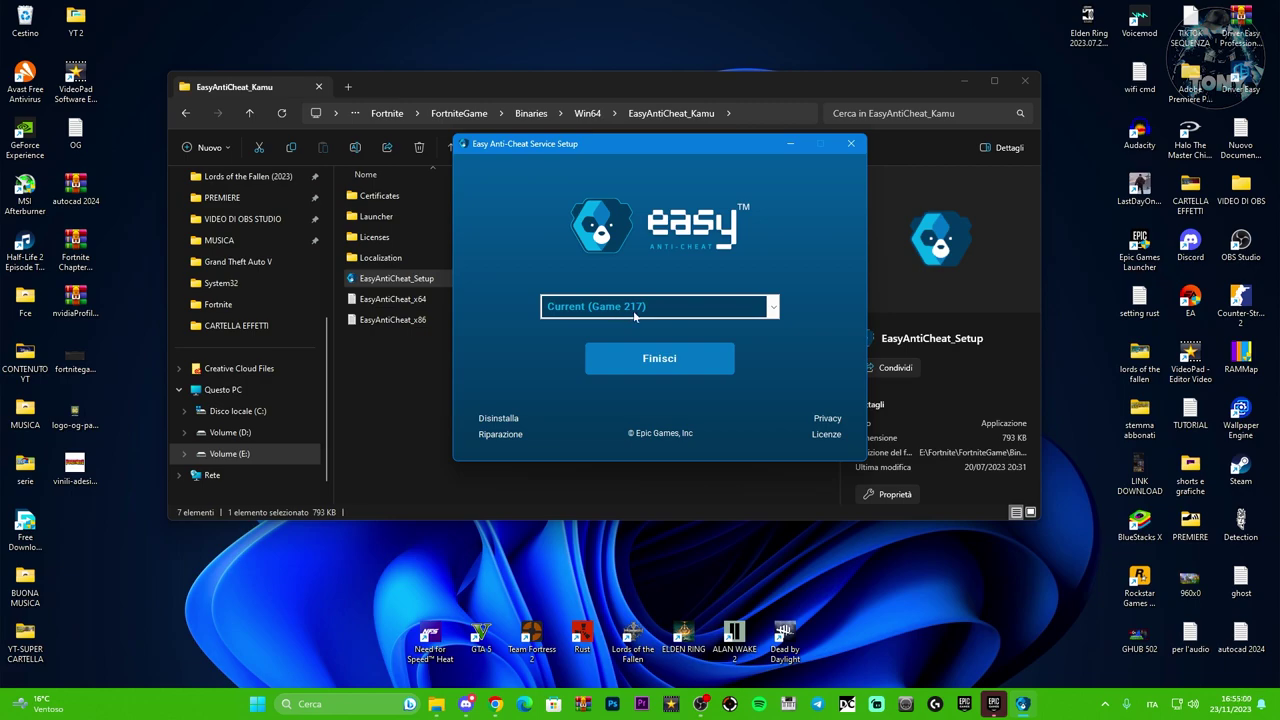
click(493, 435)
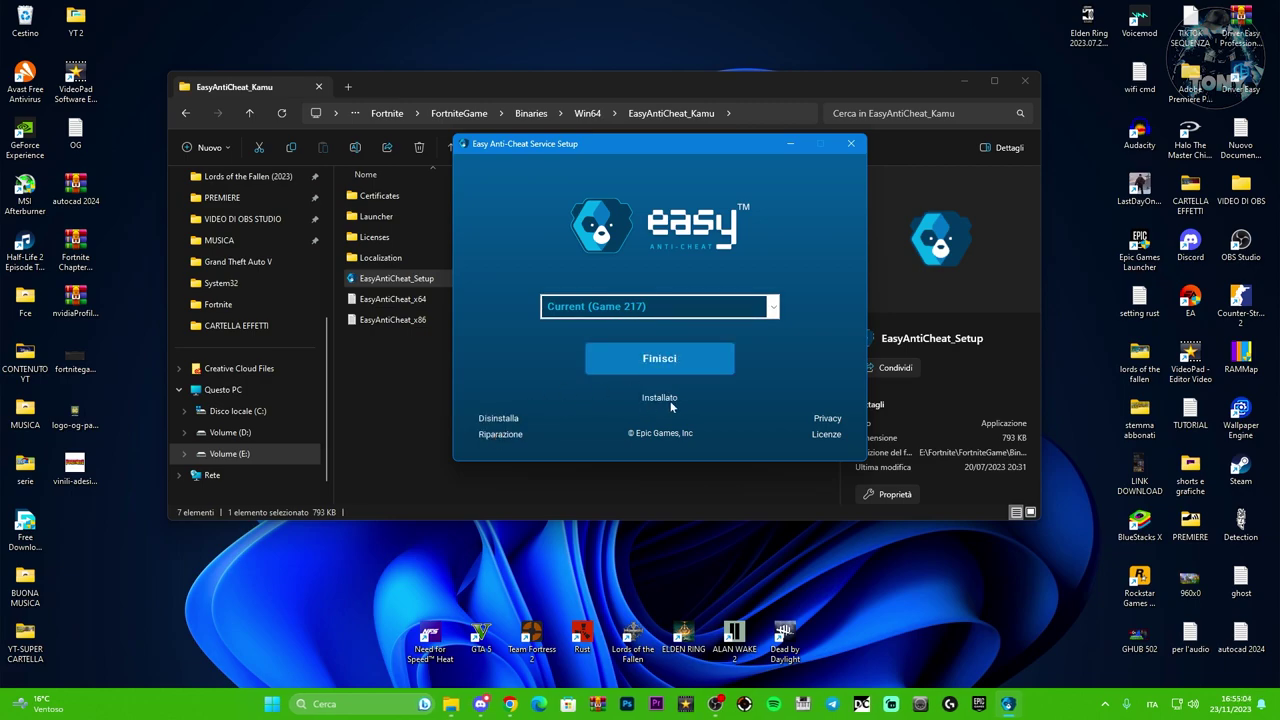
click(660, 359)
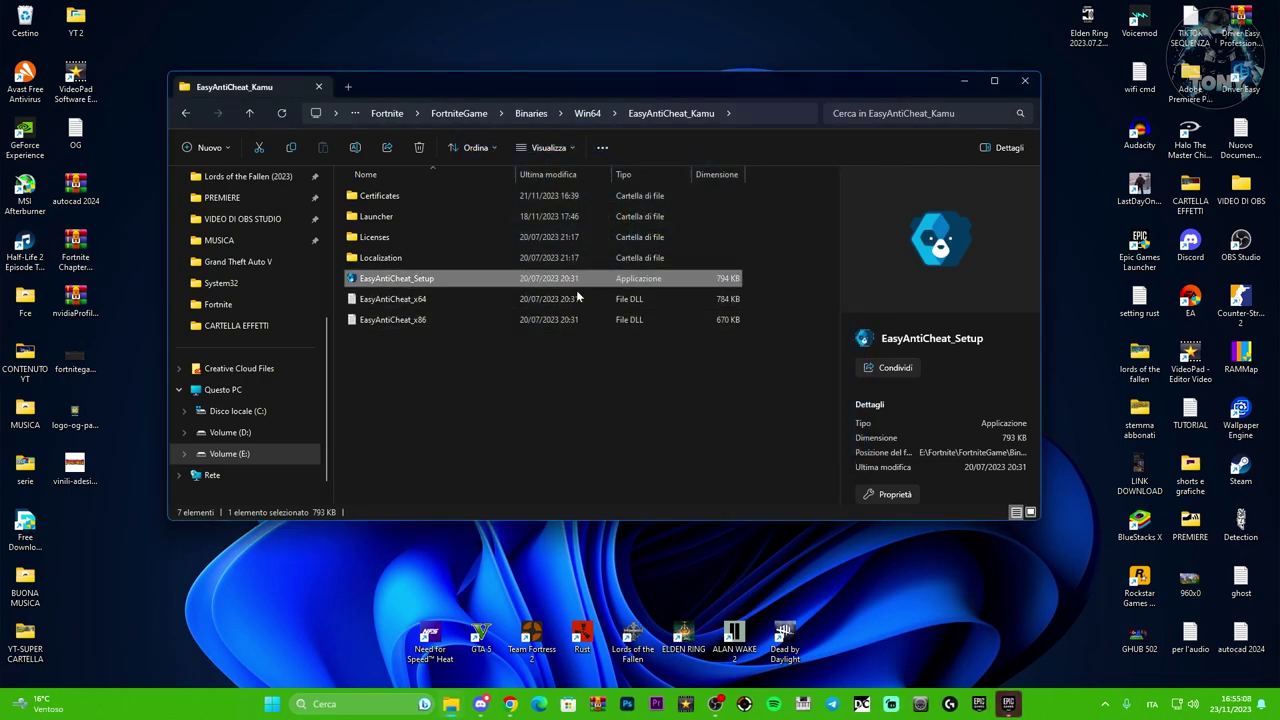
click(1027, 82)
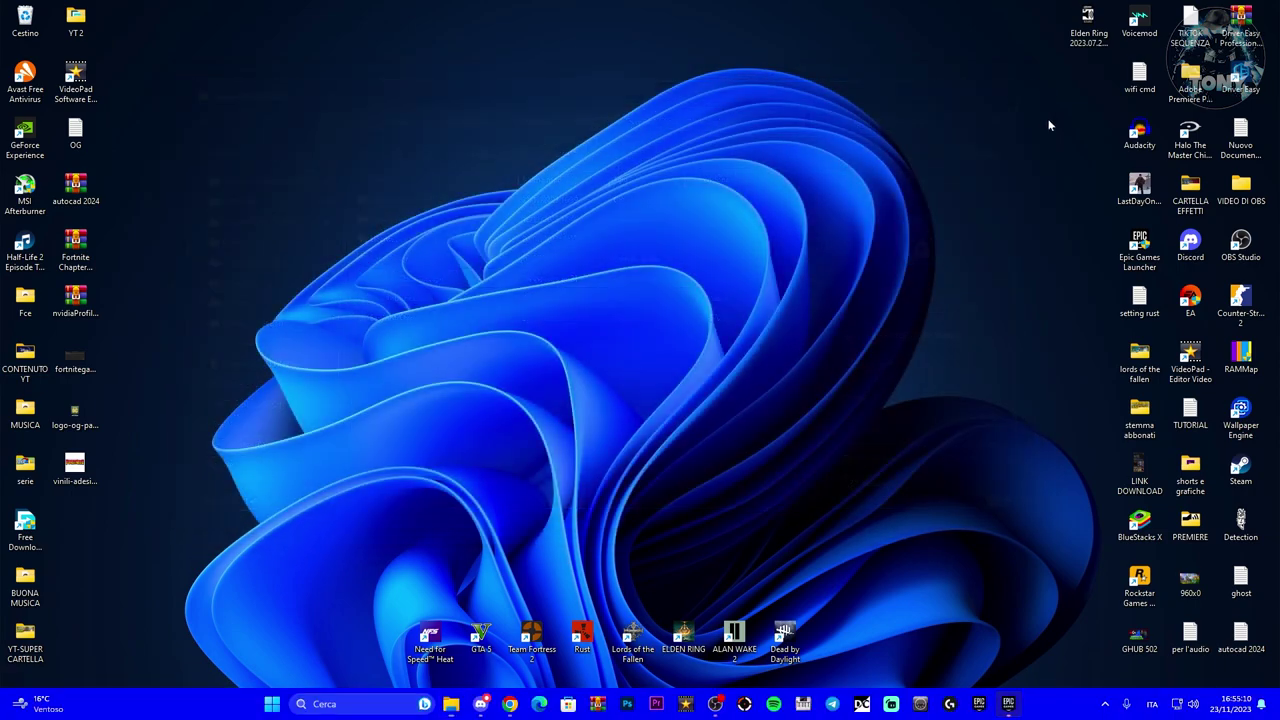
Step: Restart the Epic Games Launcher from its background process and open its library of installed games
click(1105, 704)
right_click(1138, 634)
click(1085, 608)
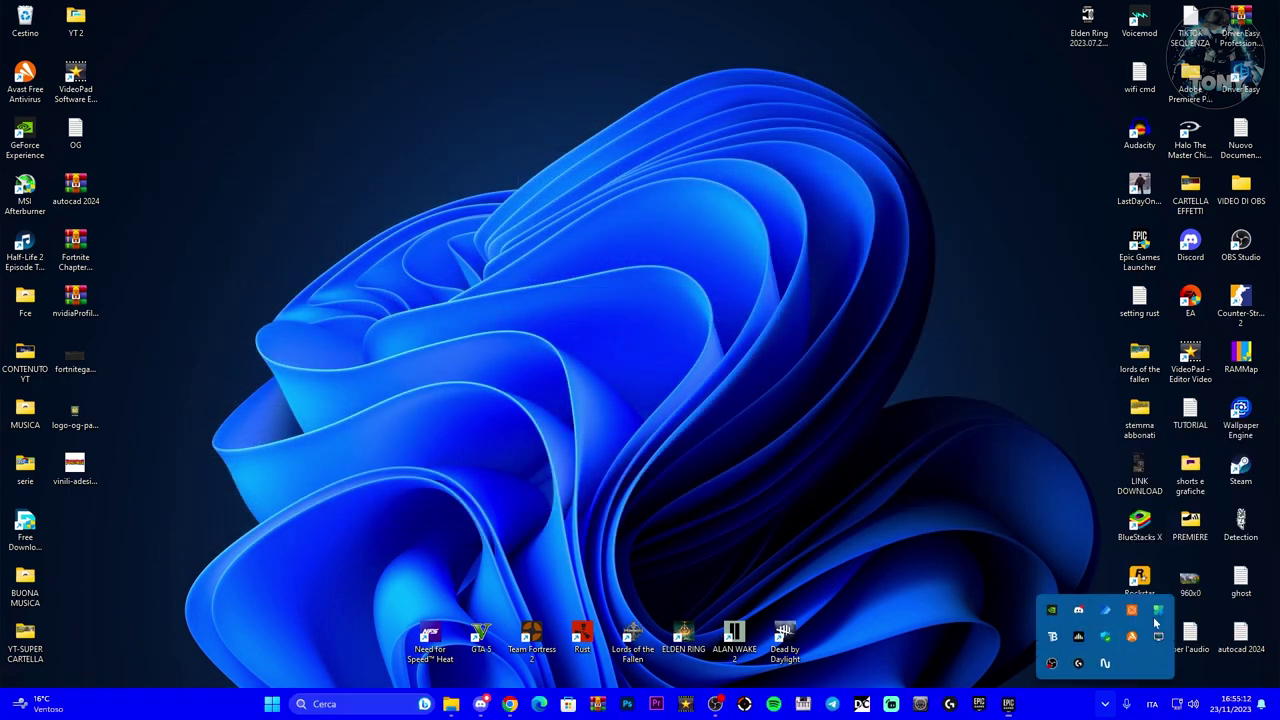
click(982, 556)
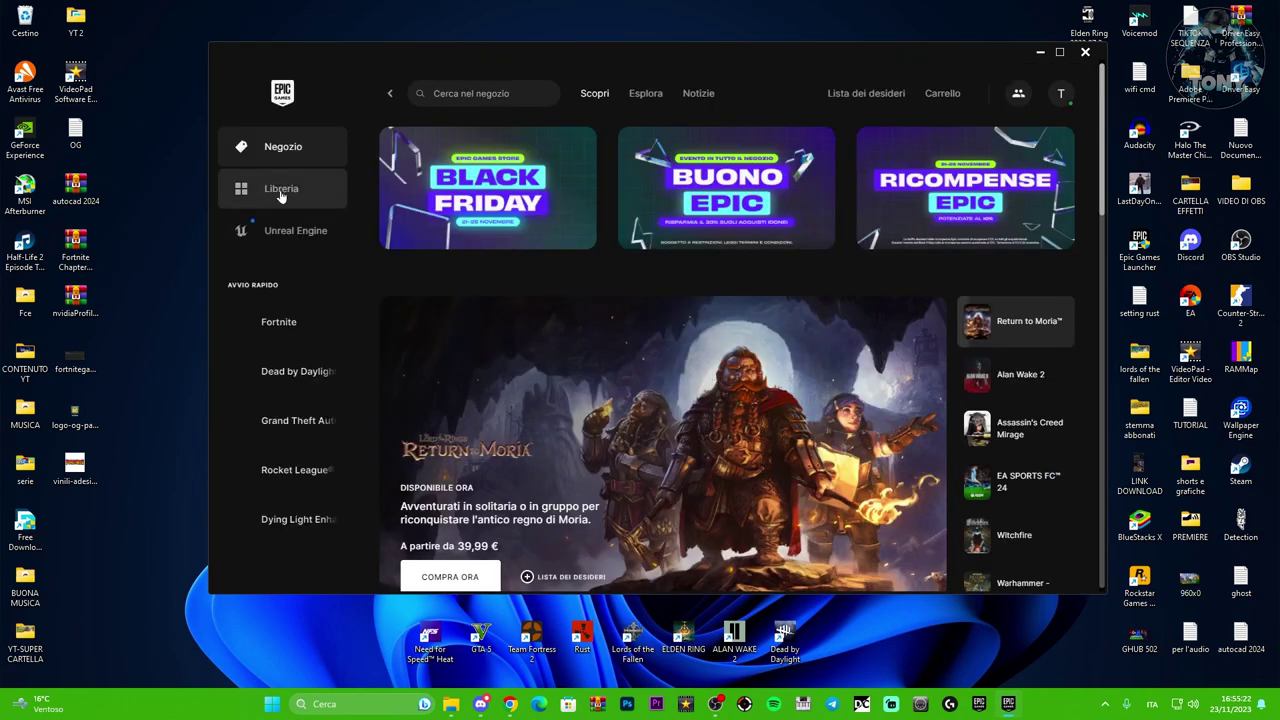
click(280, 193)
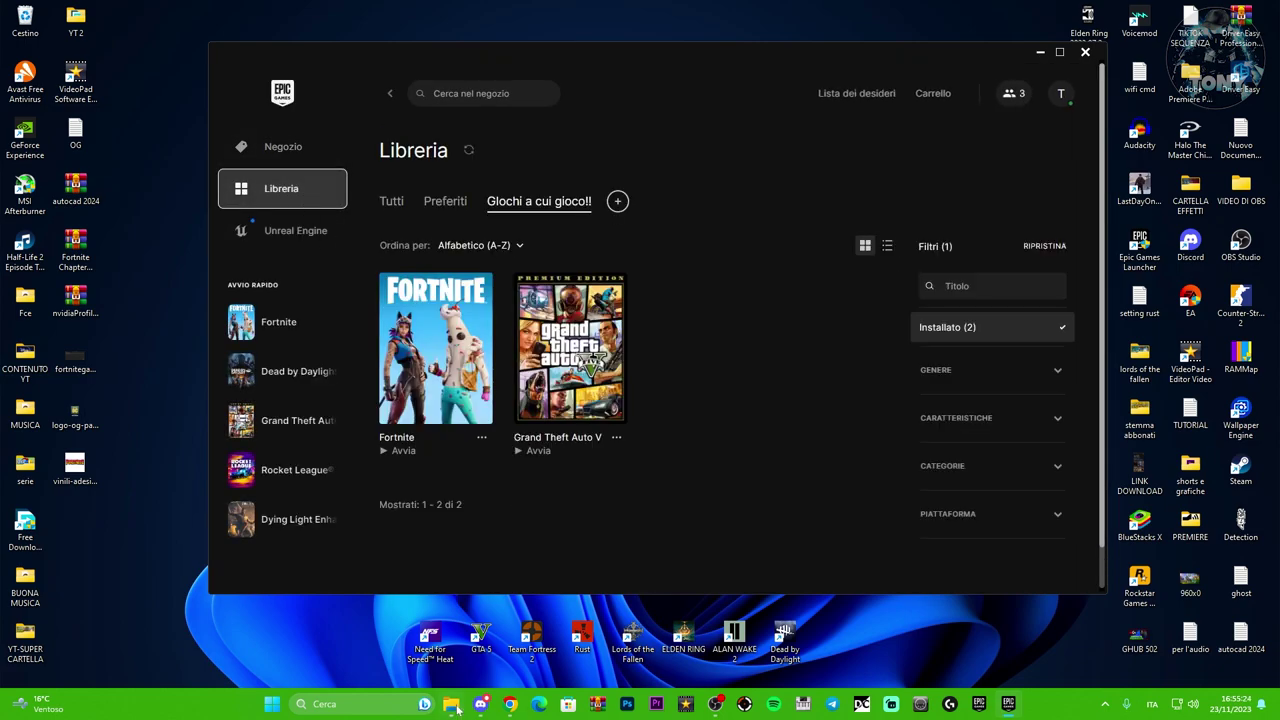
Step: Return to File Explorer and open the EasyAntiCheat folder inside Fortnite's Win64 folder
click(453, 705)
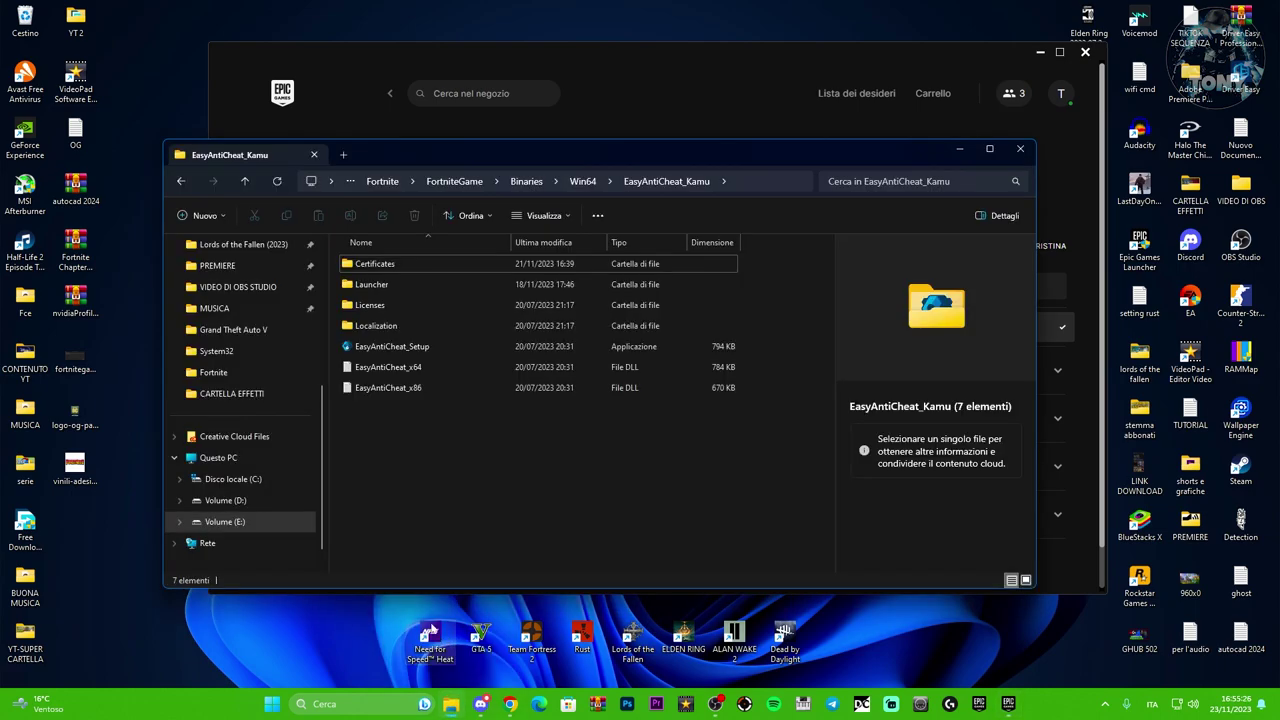
click(417, 348)
drag(492, 153, 611, 130)
click(262, 168)
click(476, 286)
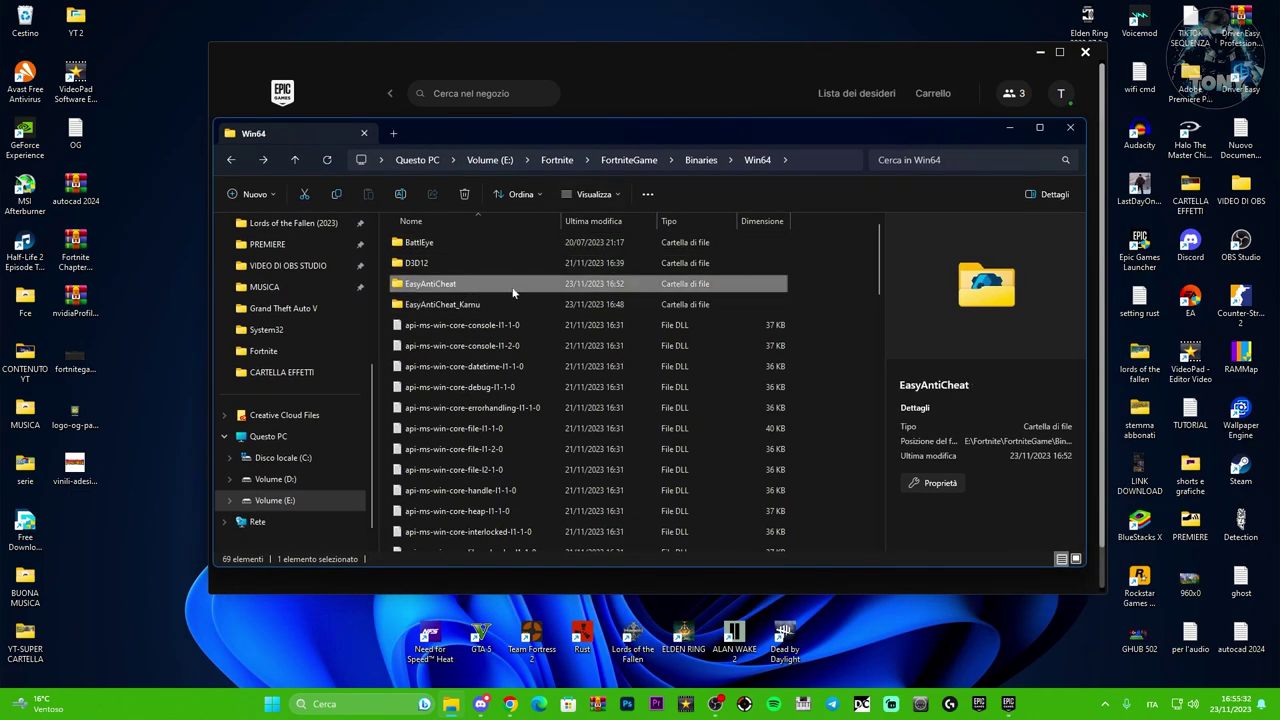
double_click(514, 289)
Step: Run the EasyAntiCheat_EOS_Setup shortcut and minimise the Epic Games Launcher
click(511, 308)
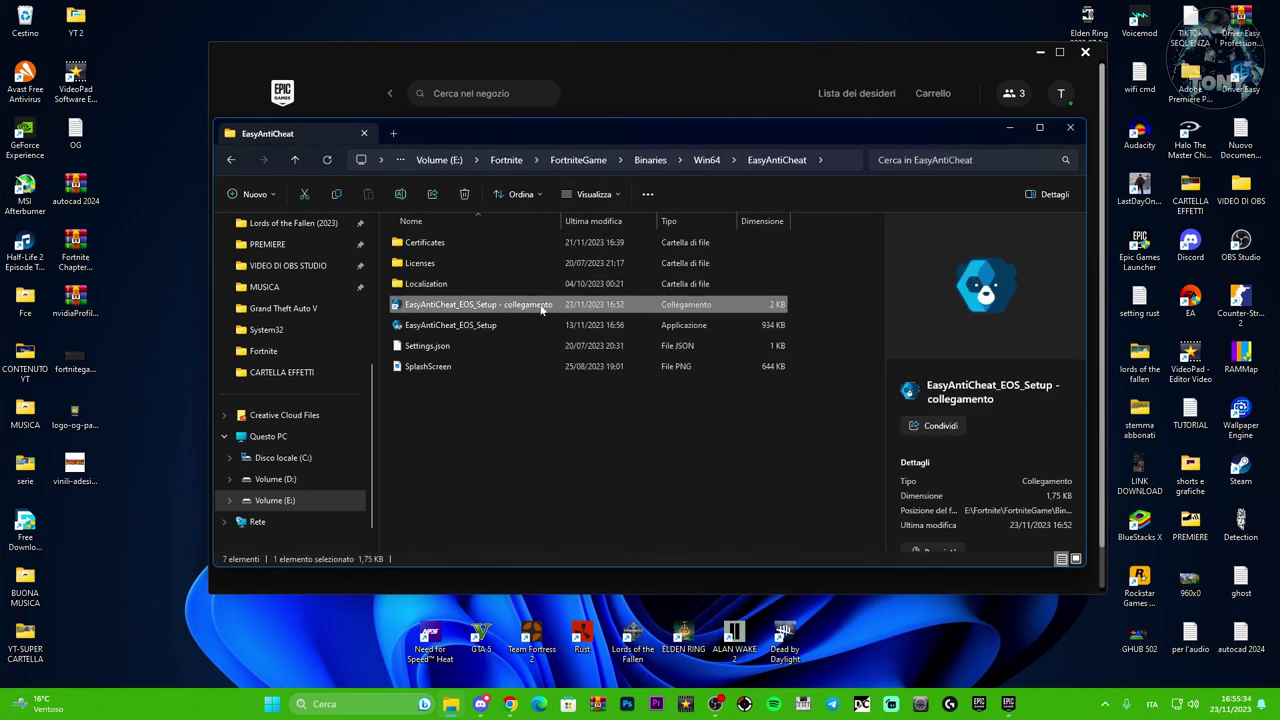
double_click(643, 308)
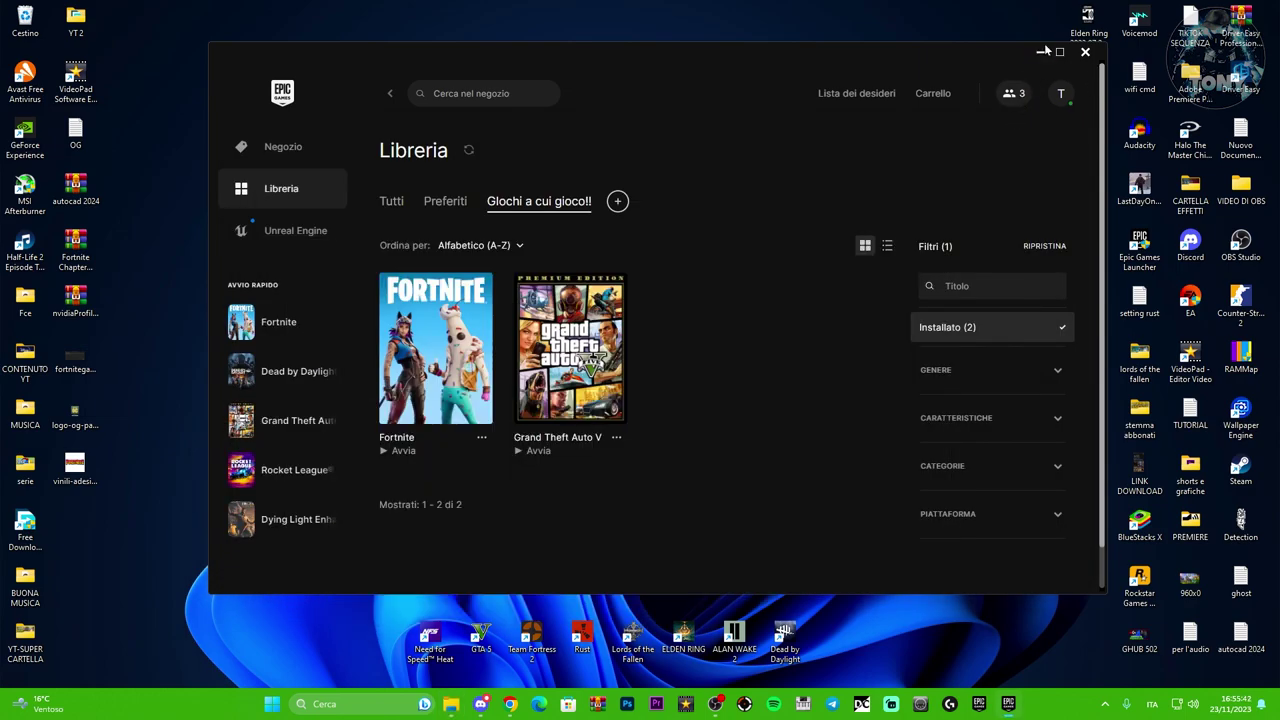
click(1040, 51)
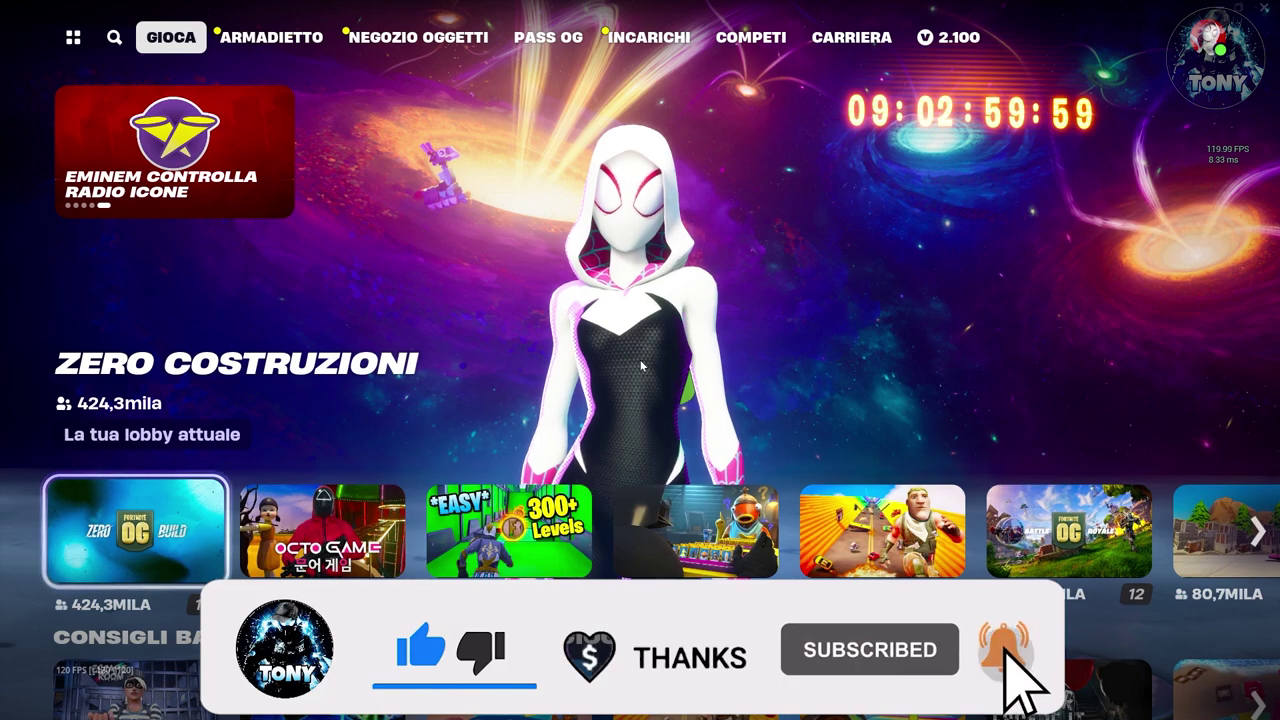
Step: Open the player profile panel in the Fortnite lobby
click(1212, 48)
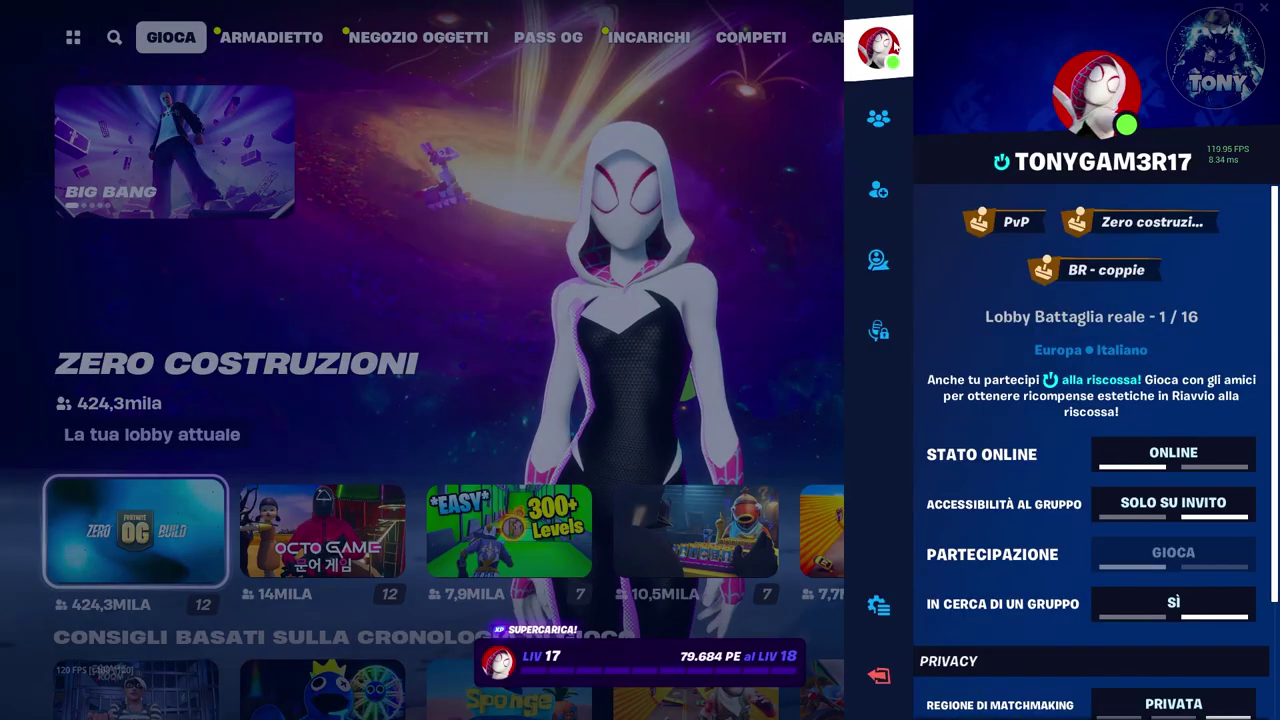